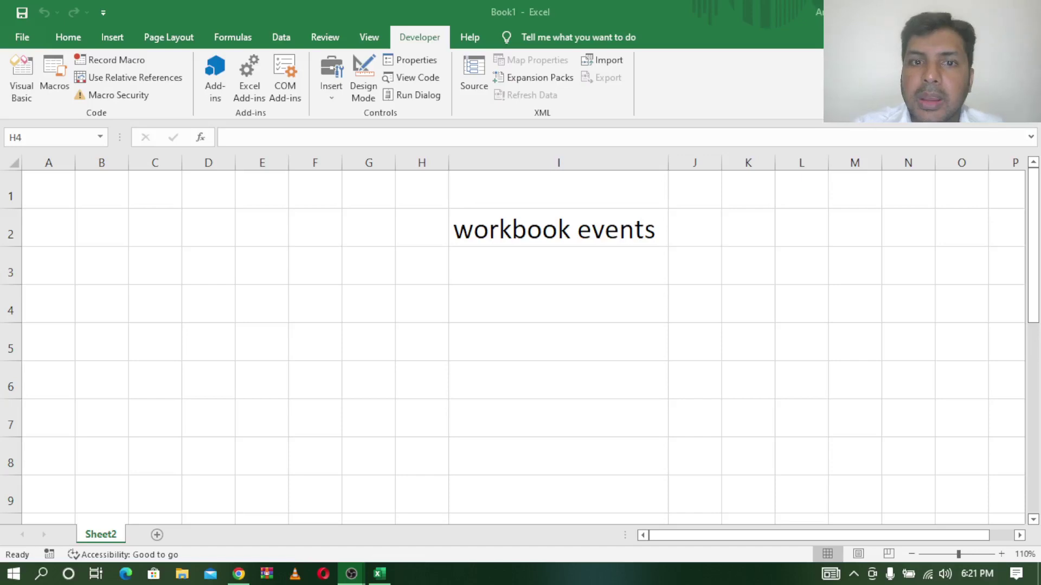
Select the 'workbook events' title cell in I2 after a detour to the web browser
{"action": "left_click", "coordinate": [578, 221]}
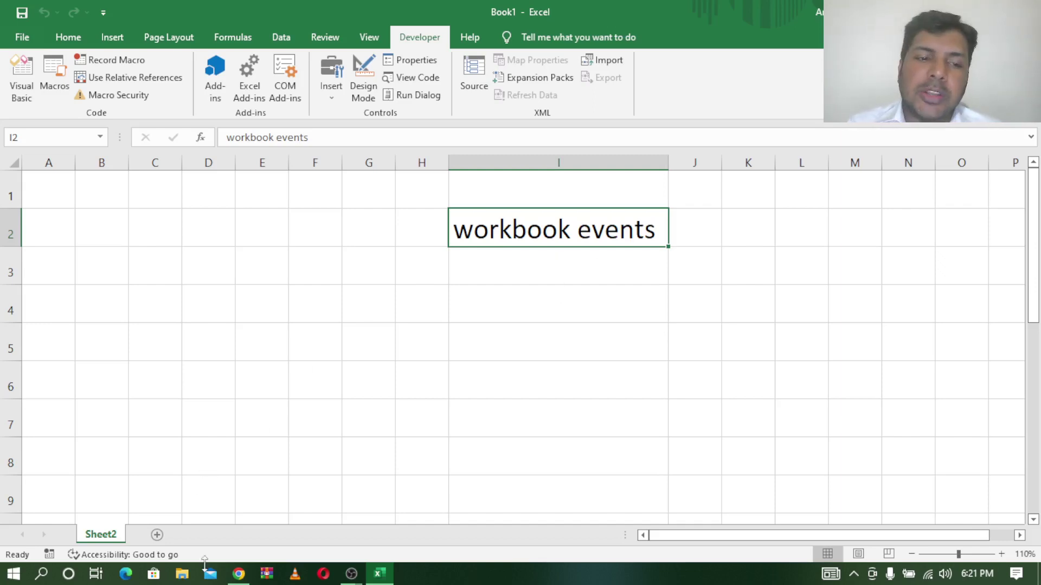
{"action": "left_click", "coordinate": [239, 574]}
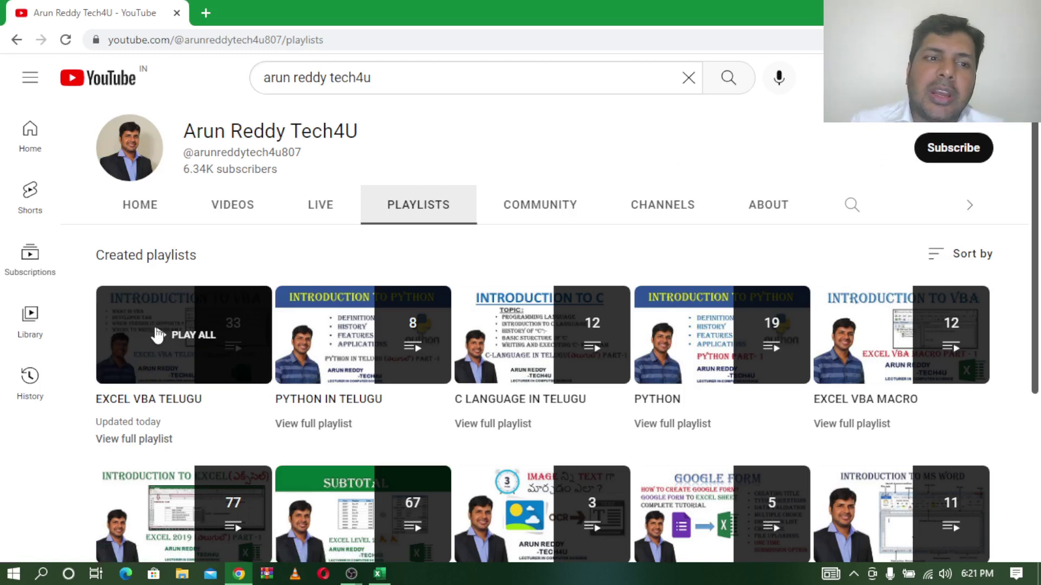
{"action": "mouse_move", "coordinate": [183, 335]}
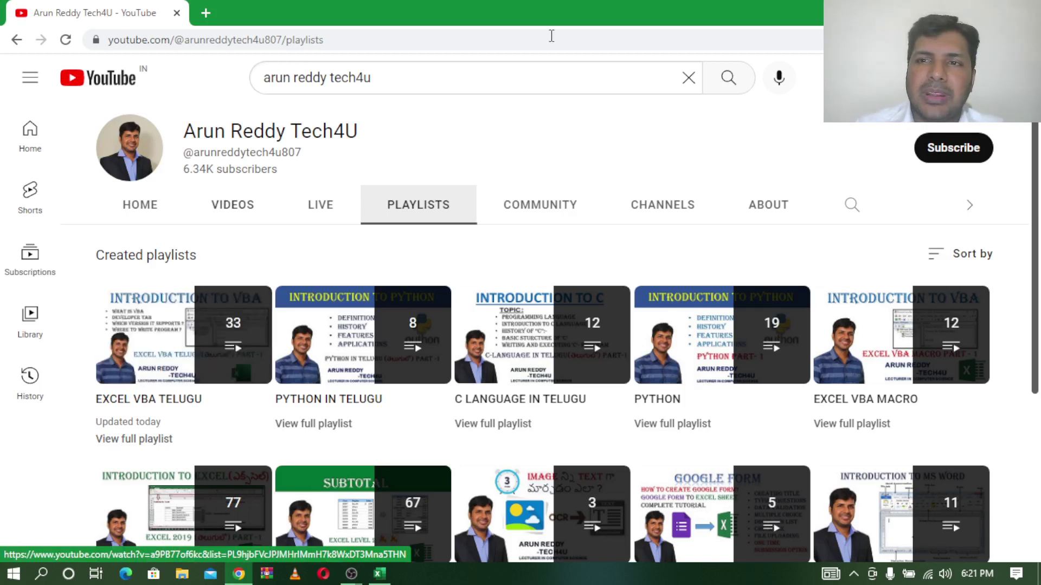
{"action": "key", "text": "alt+Tab"}
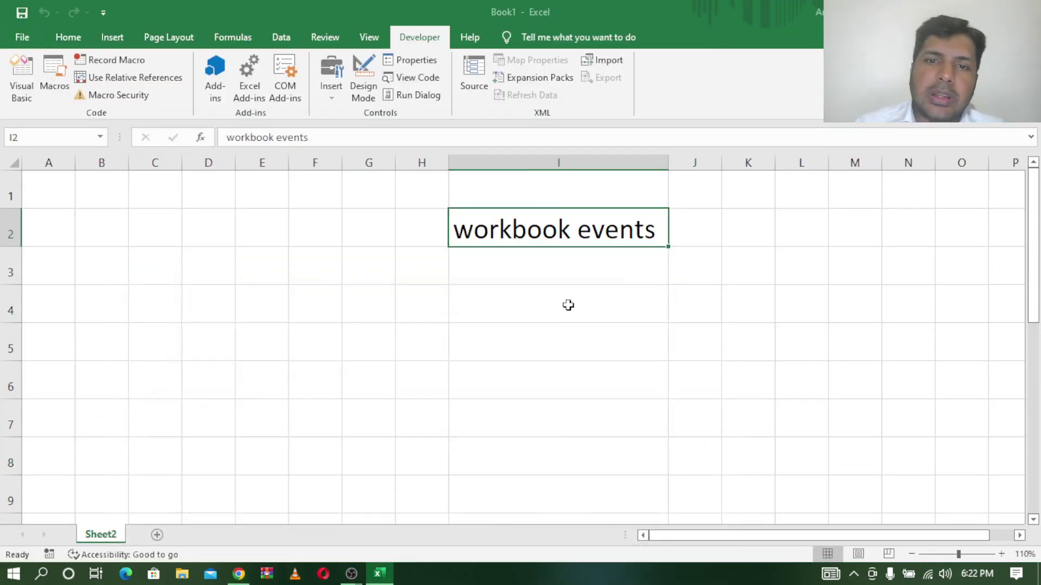
{"action": "left_click", "coordinate": [578, 331]}
{"action": "left_click", "coordinate": [585, 227]}
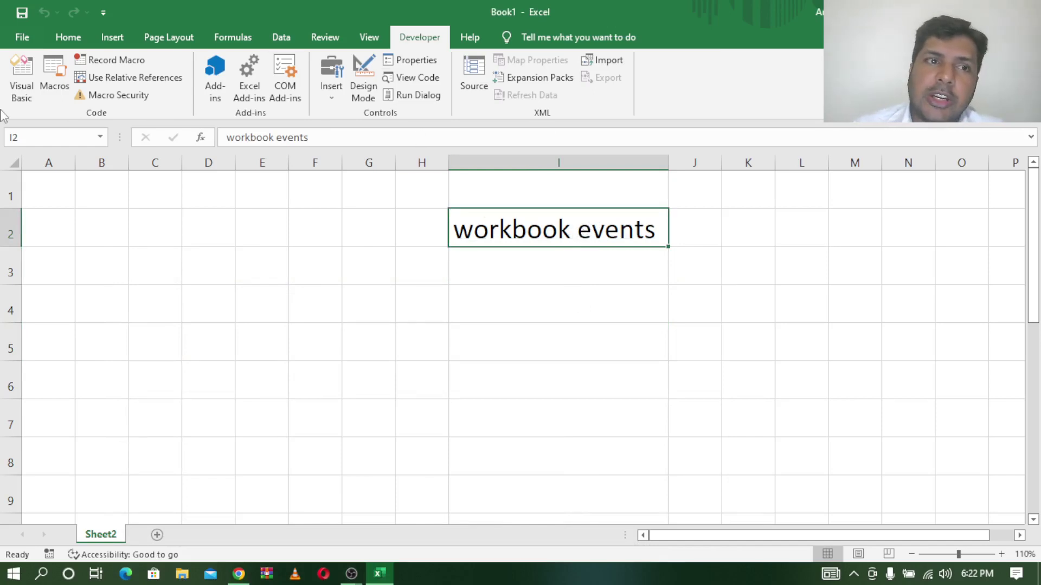
Look over the Sheet1 code module in the VBA editor, then return to the worksheet
{"action": "left_click", "coordinate": [23, 87]}
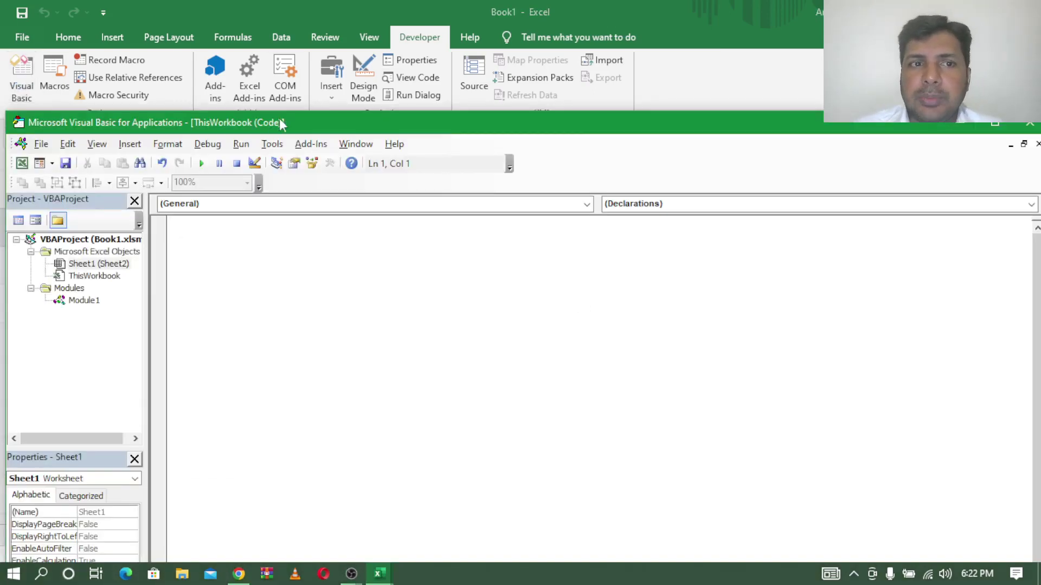
{"action": "left_click_drag", "start_coordinate": [314, 115], "coordinate": [336, 36]}
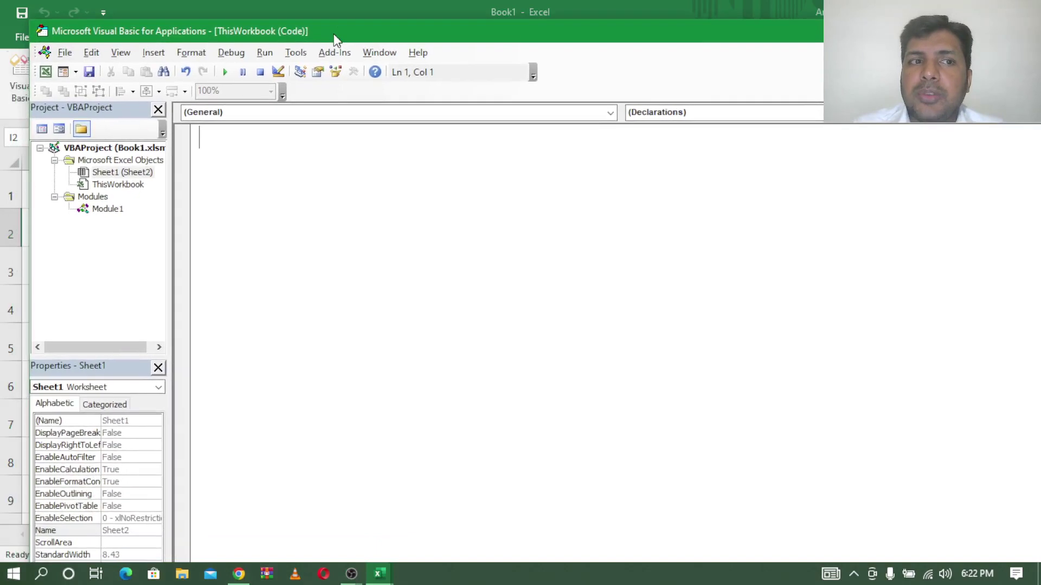
{"action": "double_click", "coordinate": [120, 172]}
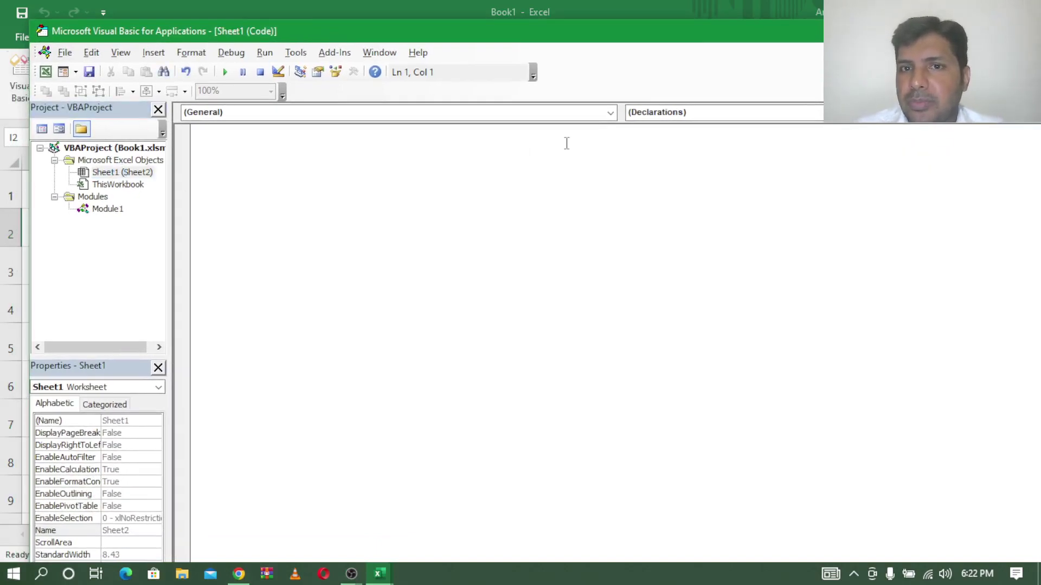
{"action": "left_click", "coordinate": [610, 113]}
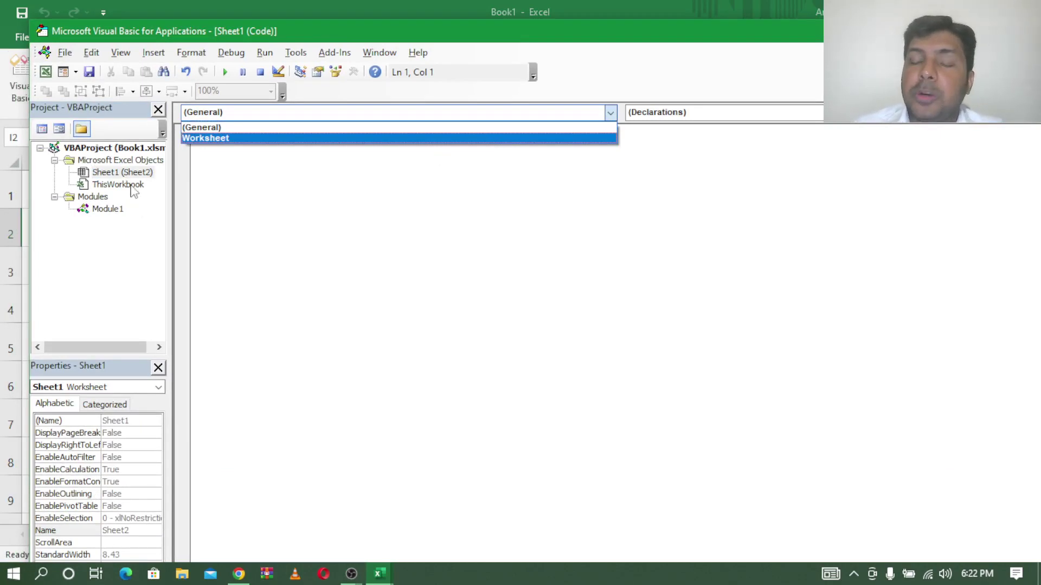
{"action": "key", "text": "Escape"}
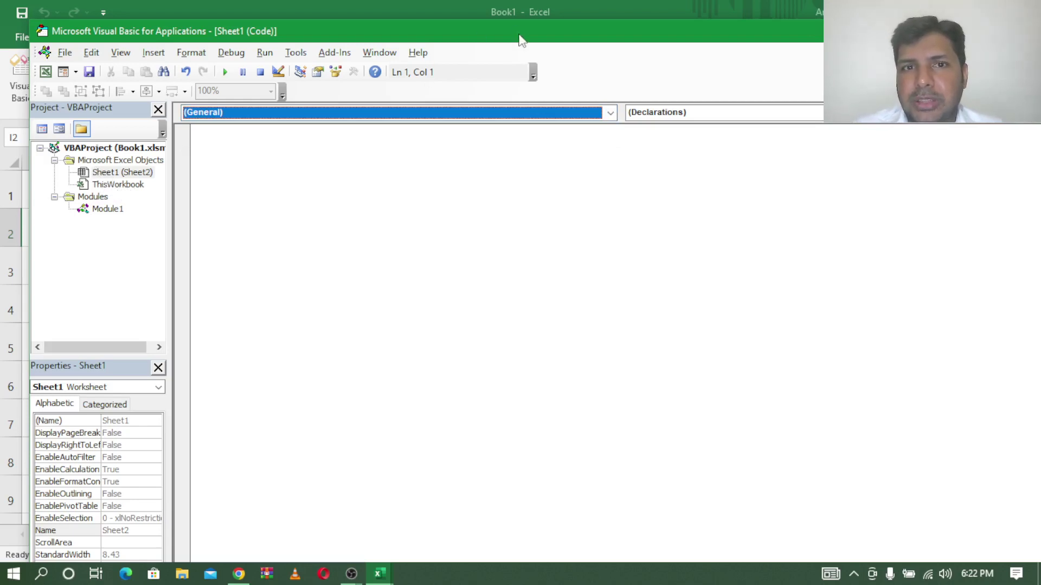
{"action": "left_click_drag", "start_coordinate": [580, 32], "coordinate": [331, 100]}
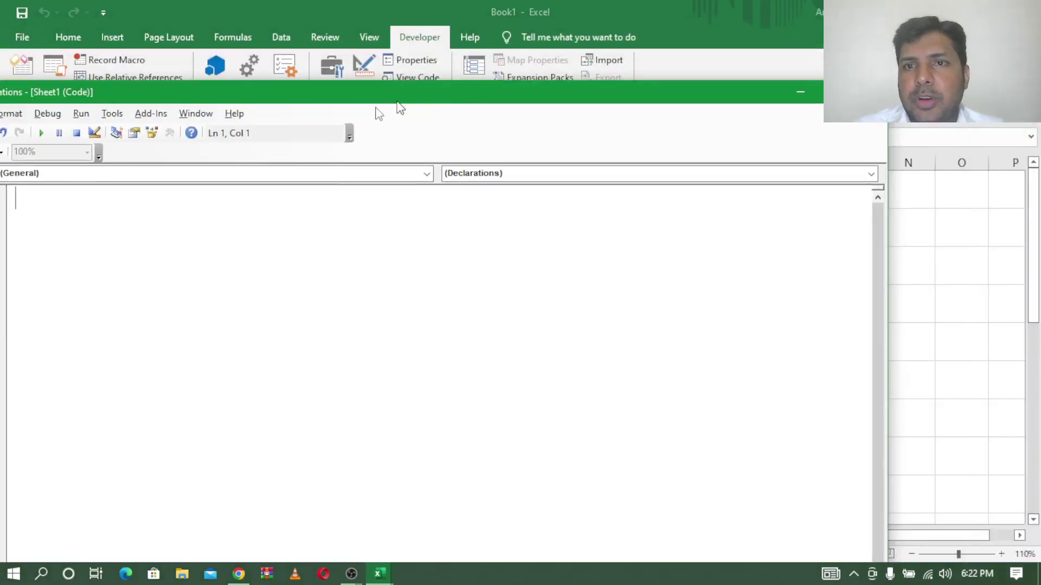
{"action": "key", "text": "alt+F11"}
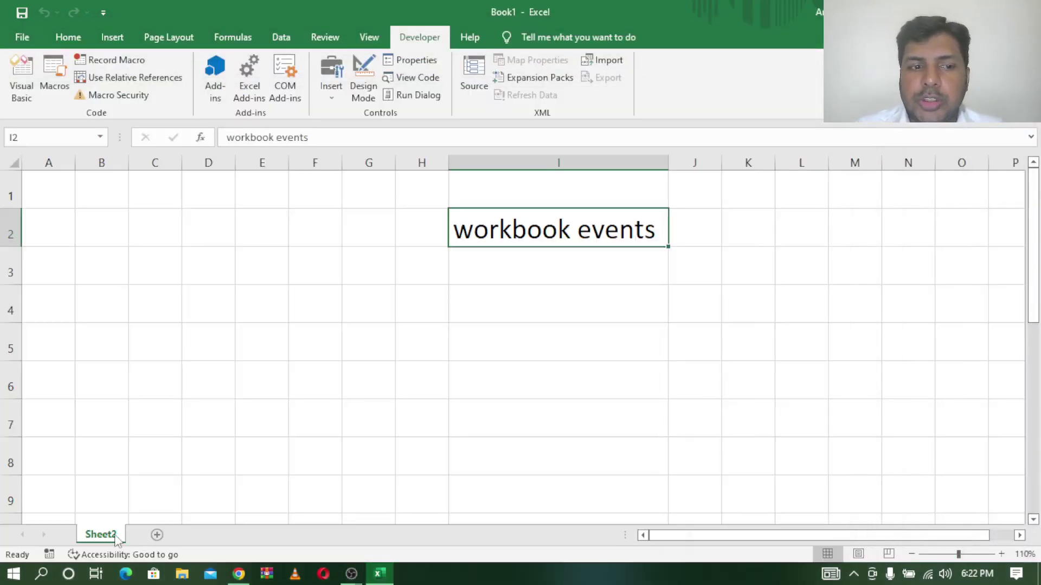
Add a new worksheet, then go back to Sheet2 with the title
{"action": "left_click", "coordinate": [157, 535]}
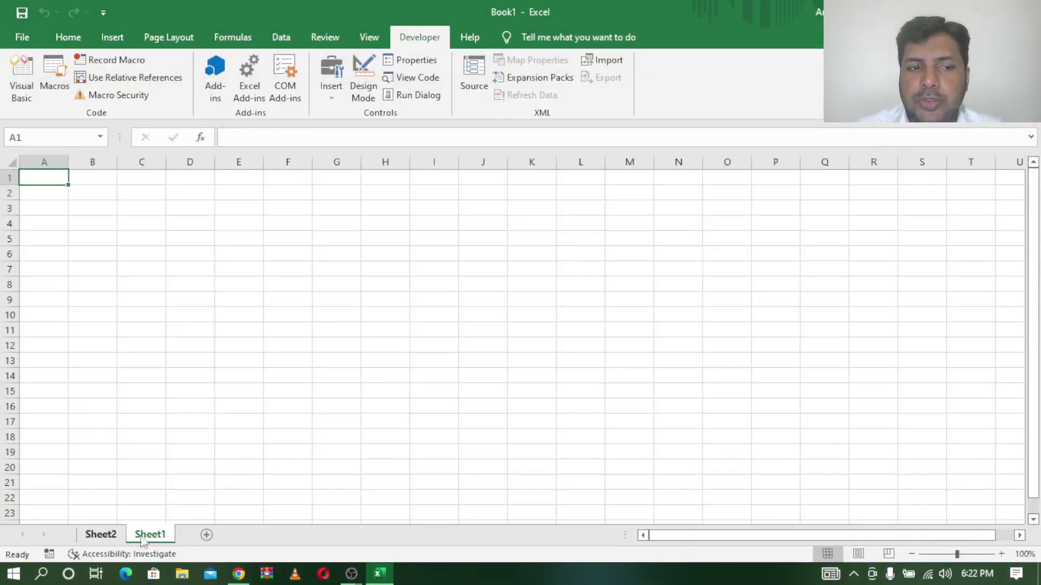
{"action": "left_click", "coordinate": [103, 536]}
{"action": "left_click", "coordinate": [165, 535]}
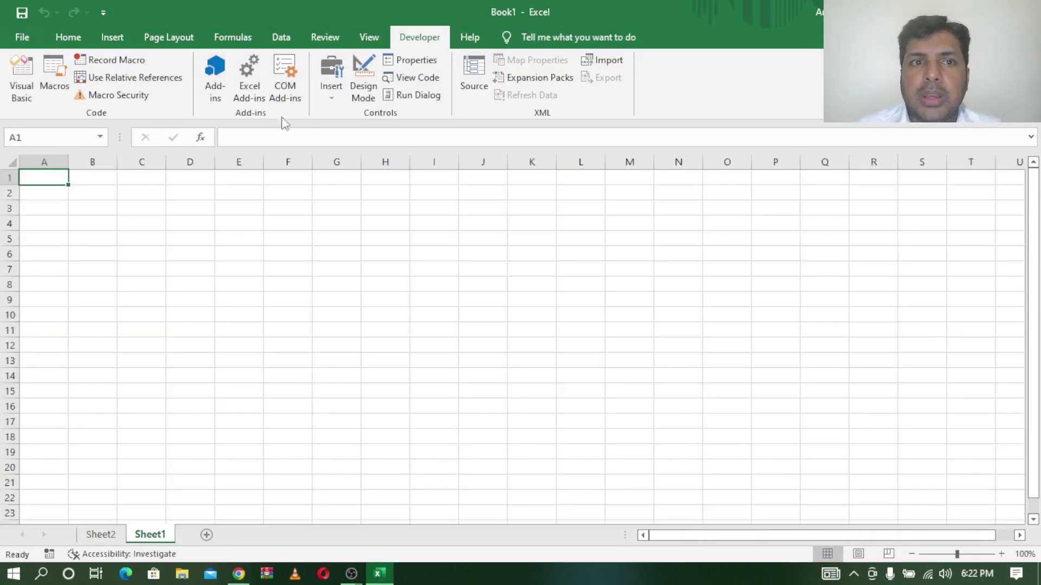
{"action": "left_click", "coordinate": [103, 535]}
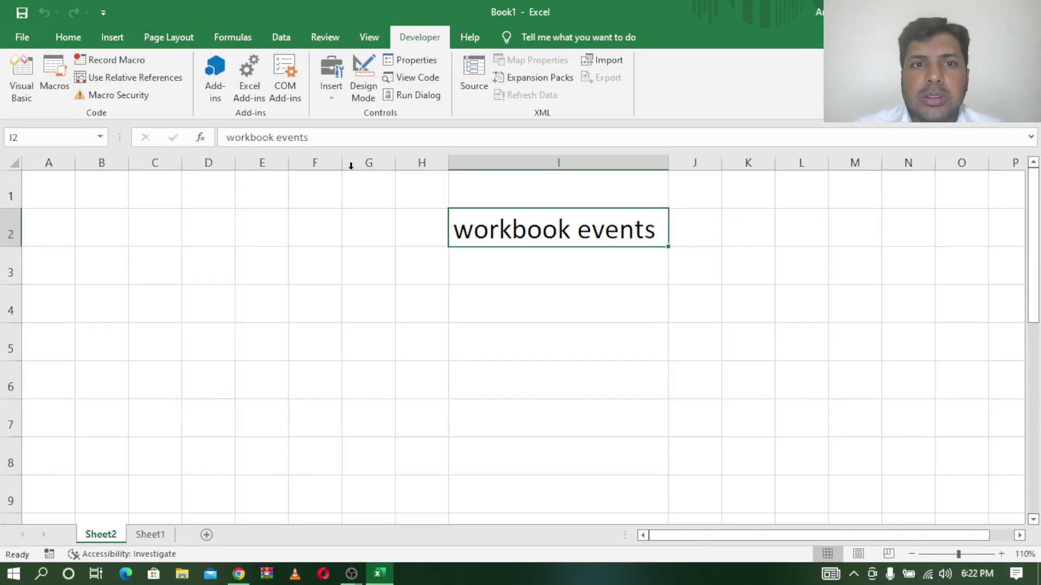
Open the ThisWorkbook module and insert, then delete, a Workbook_Open stub
{"action": "left_click", "coordinate": [21, 76]}
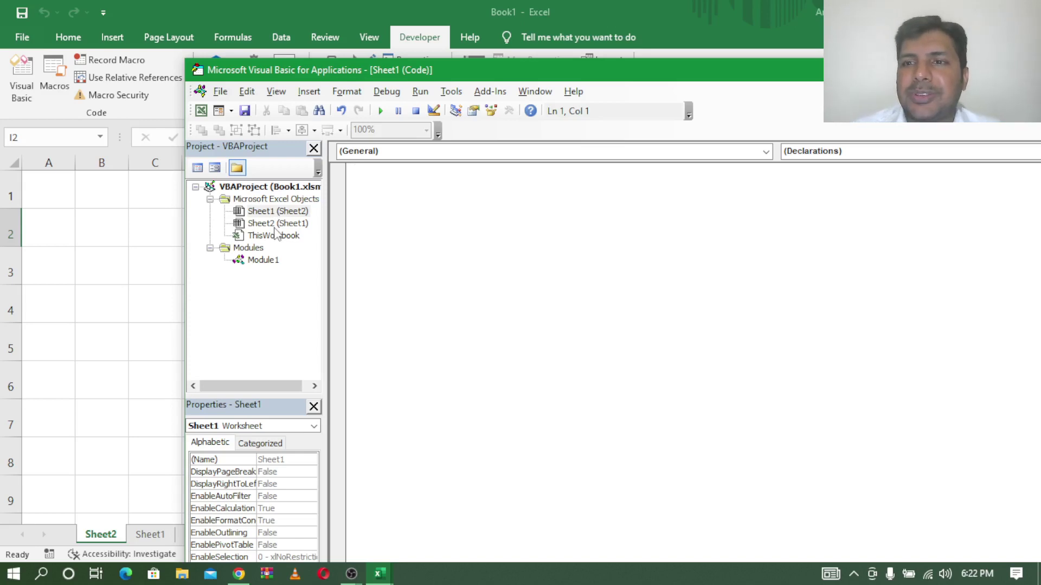
{"action": "left_click_drag", "start_coordinate": [468, 76], "coordinate": [407, 41]}
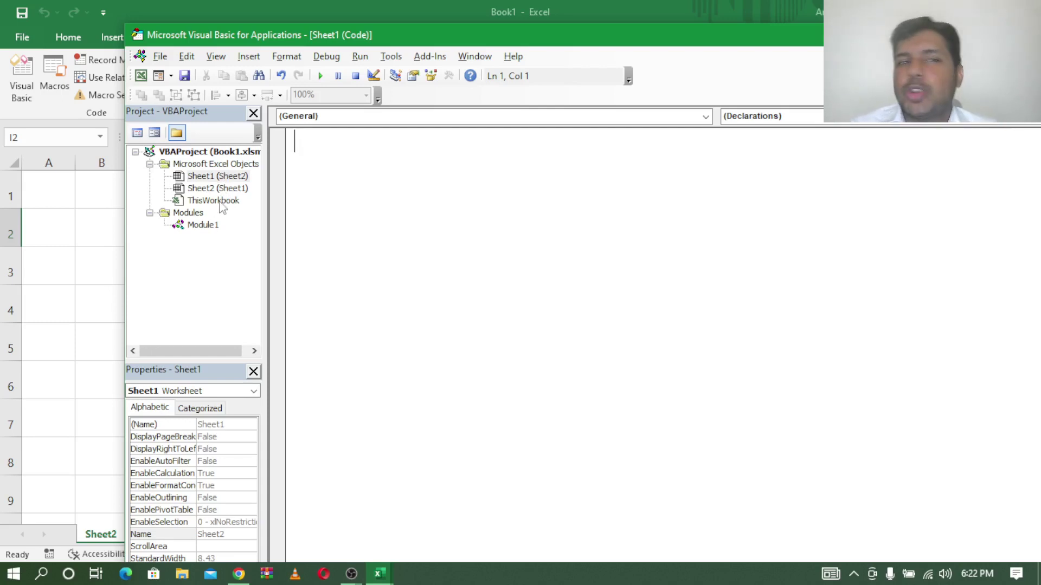
{"action": "double_click", "coordinate": [215, 200]}
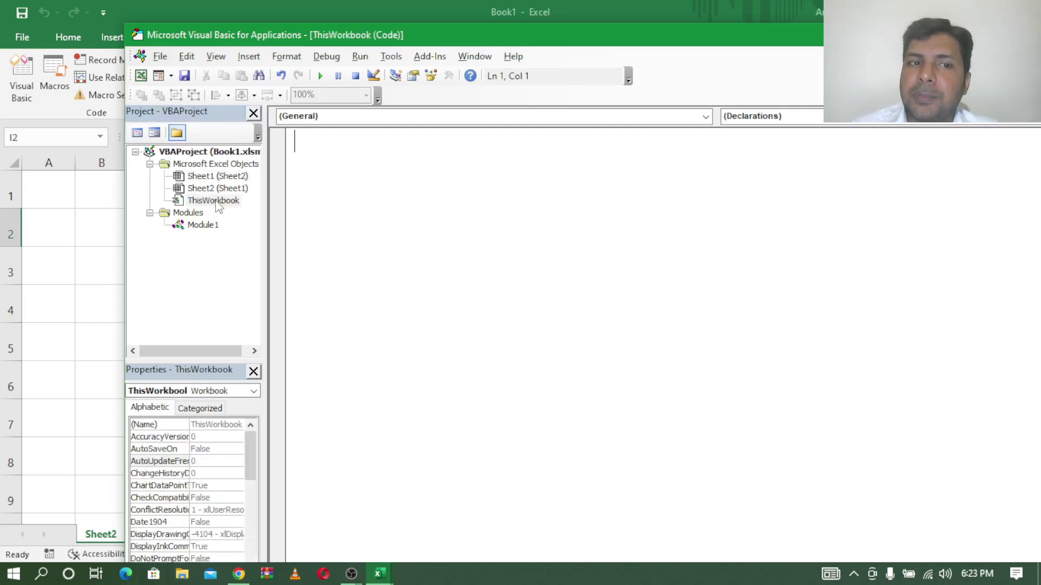
{"action": "left_click", "coordinate": [706, 116]}
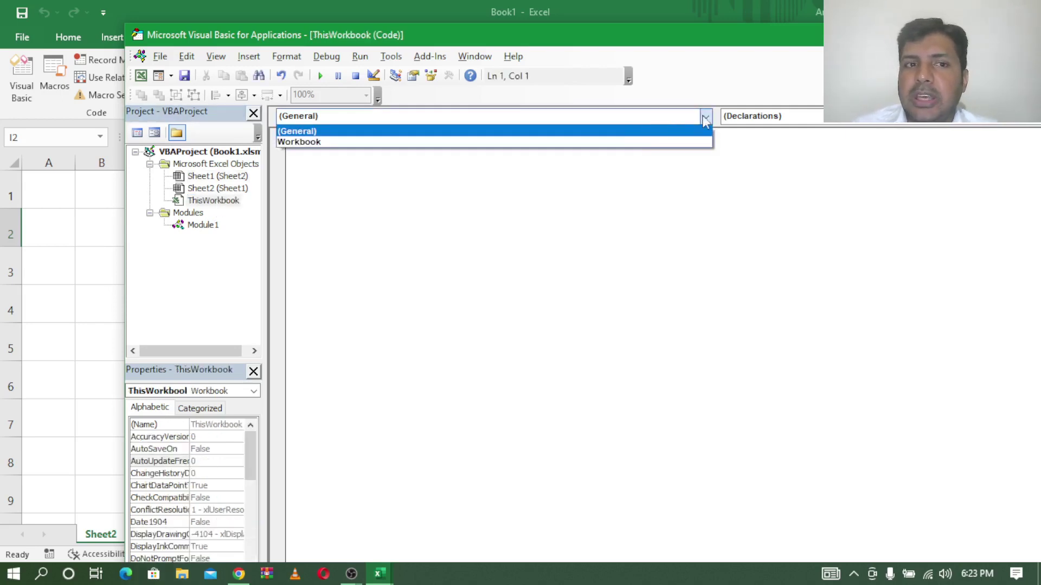
{"action": "left_click", "coordinate": [628, 143]}
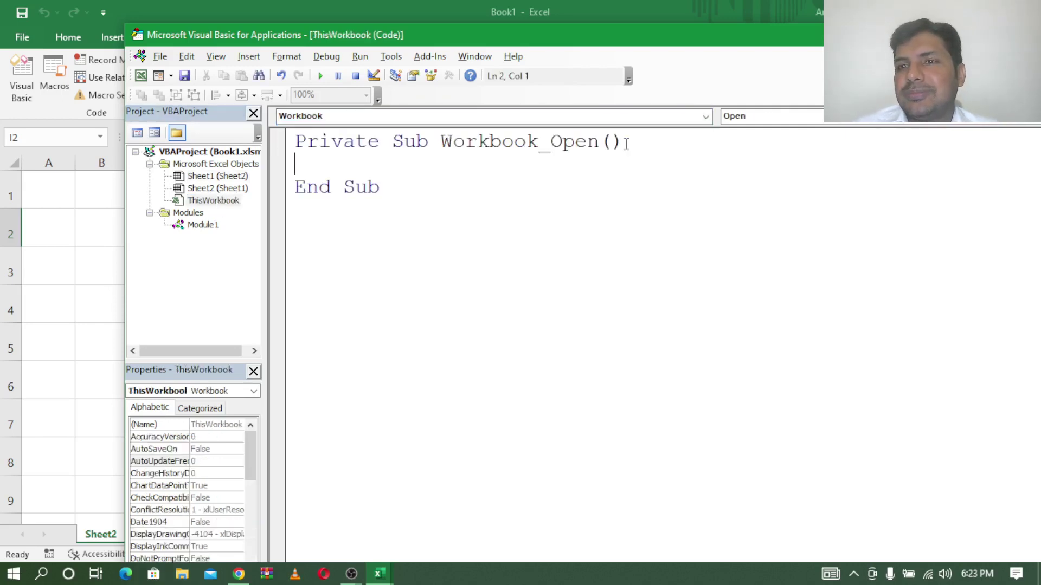
{"action": "left_click_drag", "start_coordinate": [429, 191], "coordinate": [293, 144]}
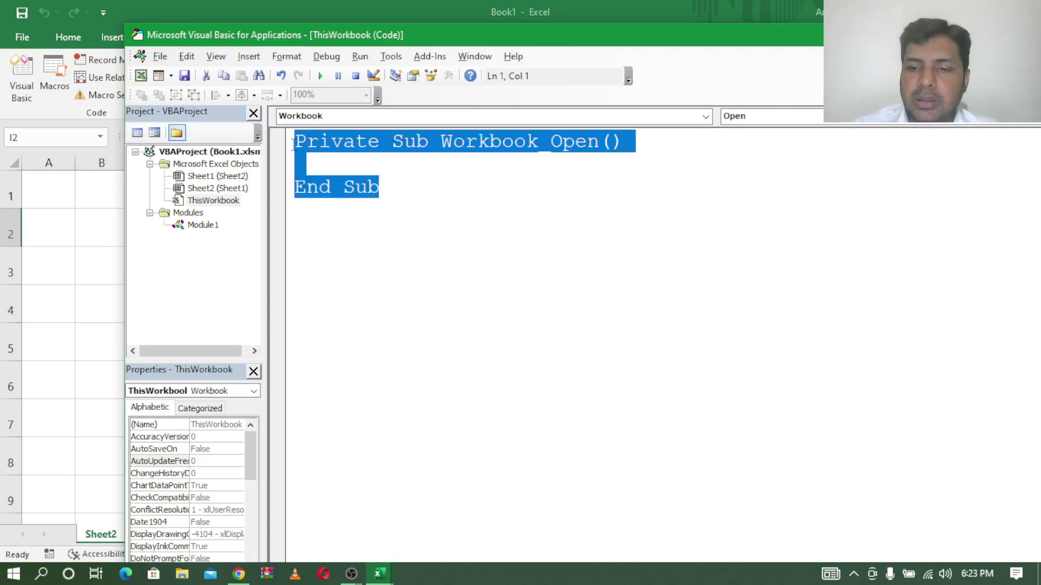
{"action": "key", "text": "Delete"}
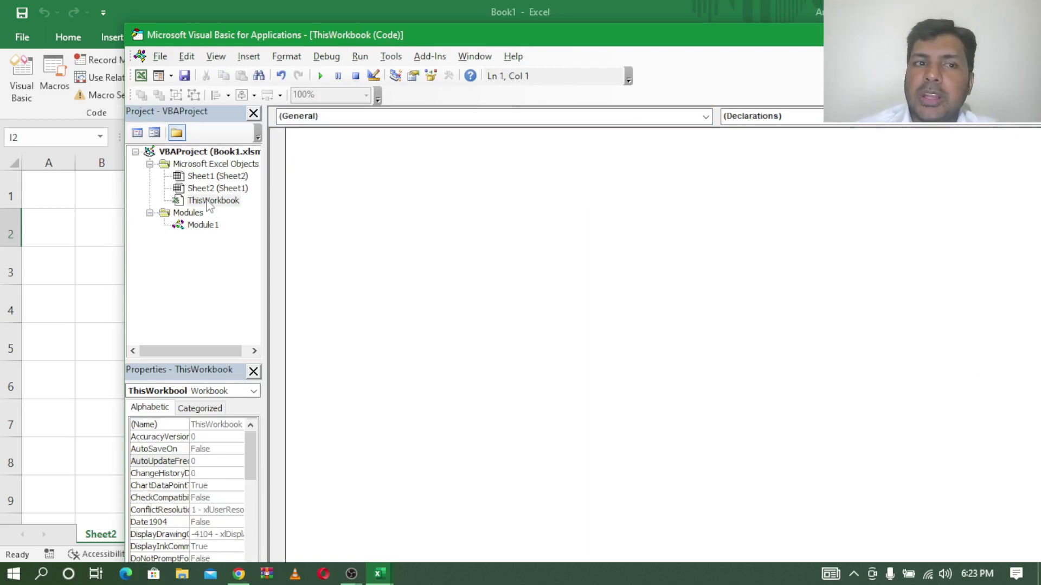
{"action": "left_click", "coordinate": [705, 116]}
Insert the Workbook_Open stub and write MsgBox "welcome to excel" inside it
{"action": "left_click", "coordinate": [650, 142]}
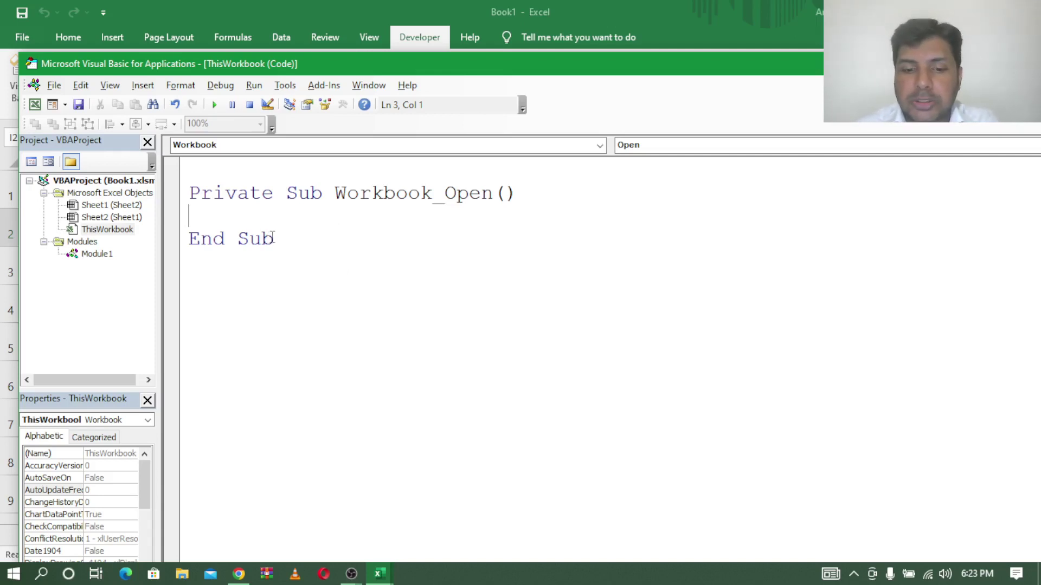
{"action": "type", "text": "msgb"}
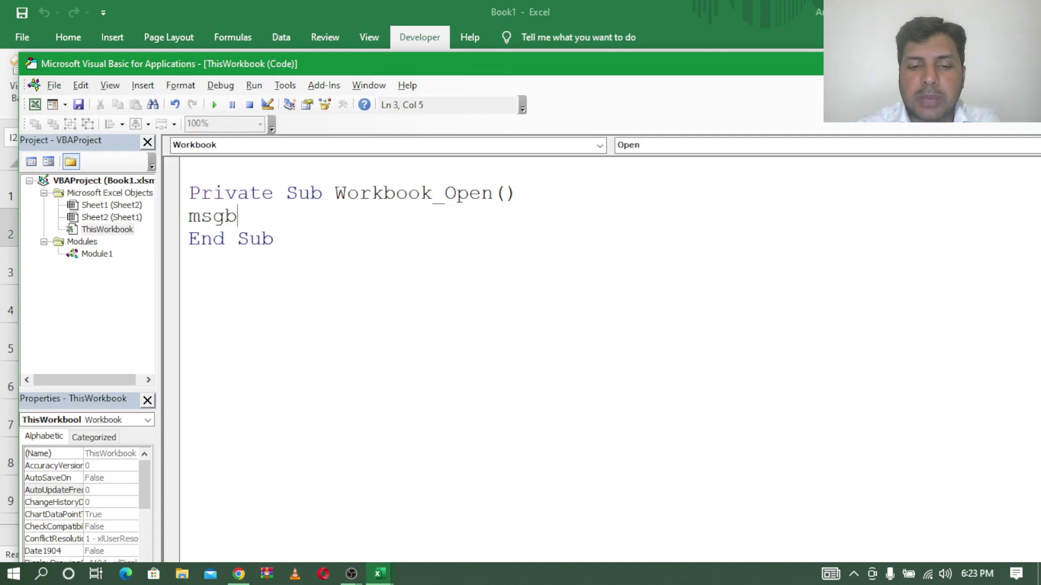
{"action": "type", "text": "ox\""}
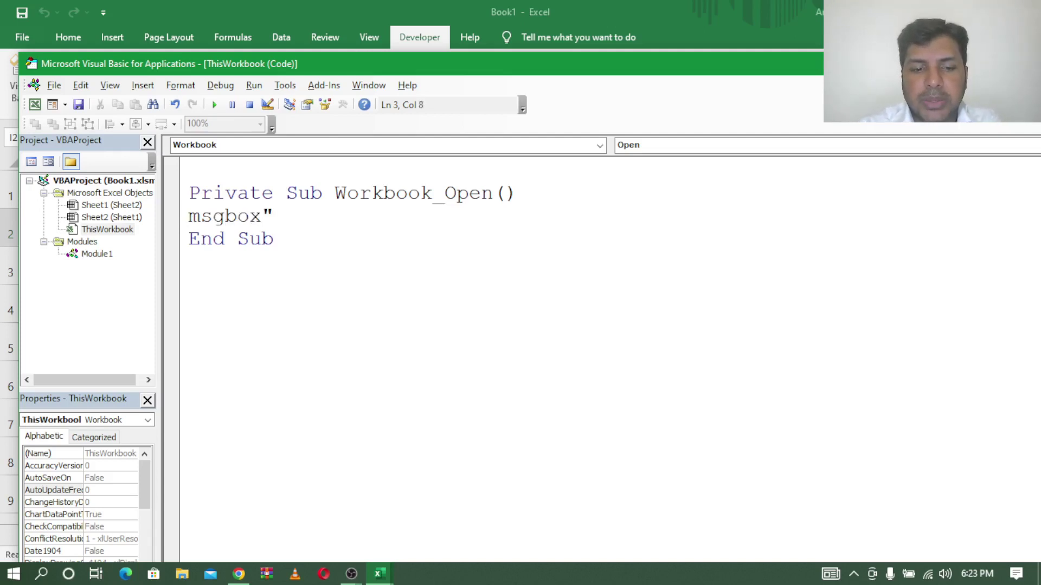
{"action": "type", "text": "welcoem"}
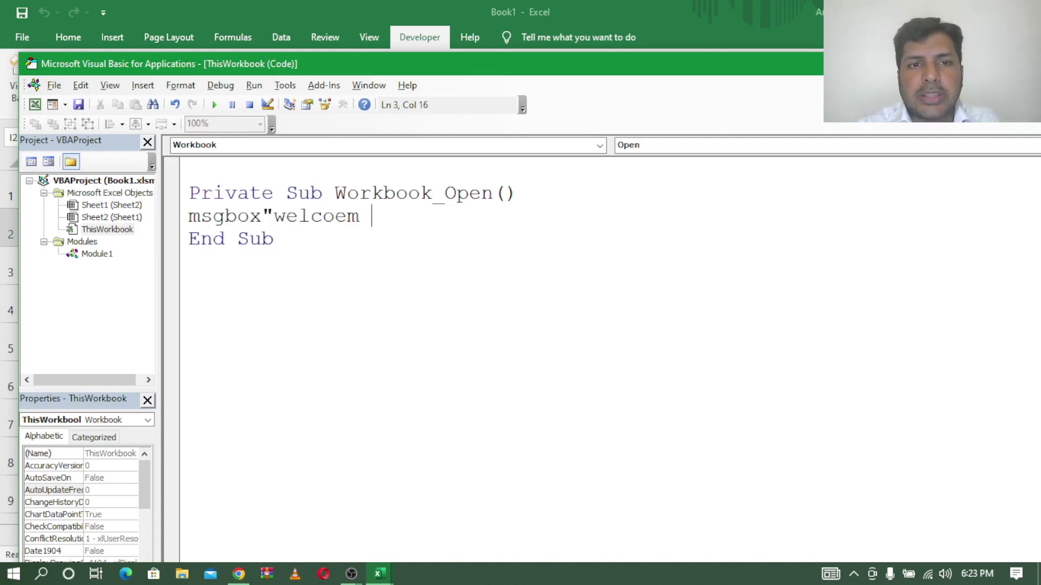
{"action": "key", "text": "BackSpace"}
{"action": "key", "text": "BackSpace"}
{"action": "key", "text": "BackSpace"}
{"action": "type", "text": "me to "}
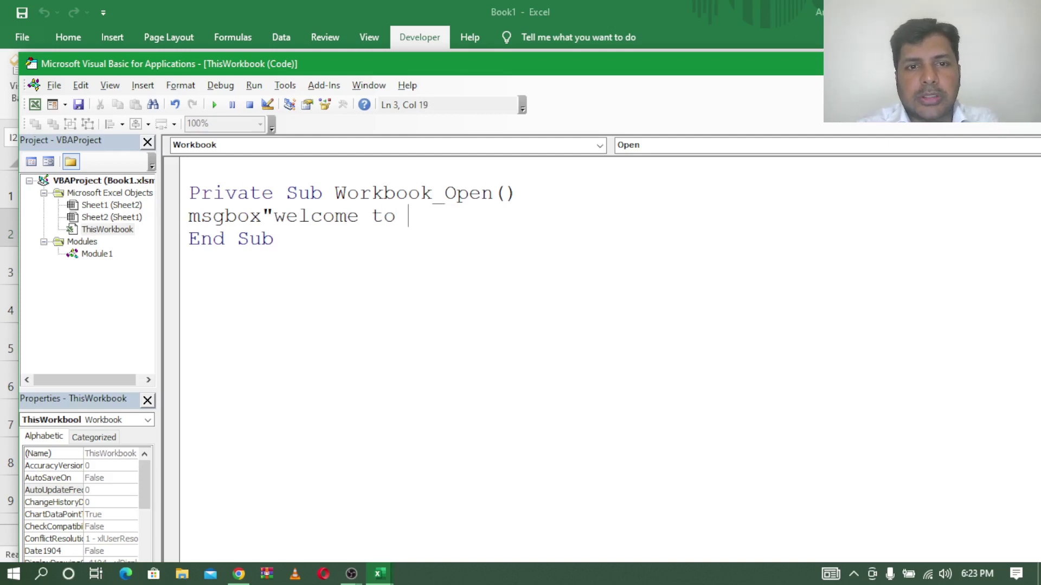
{"action": "type", "text": "excel\""}
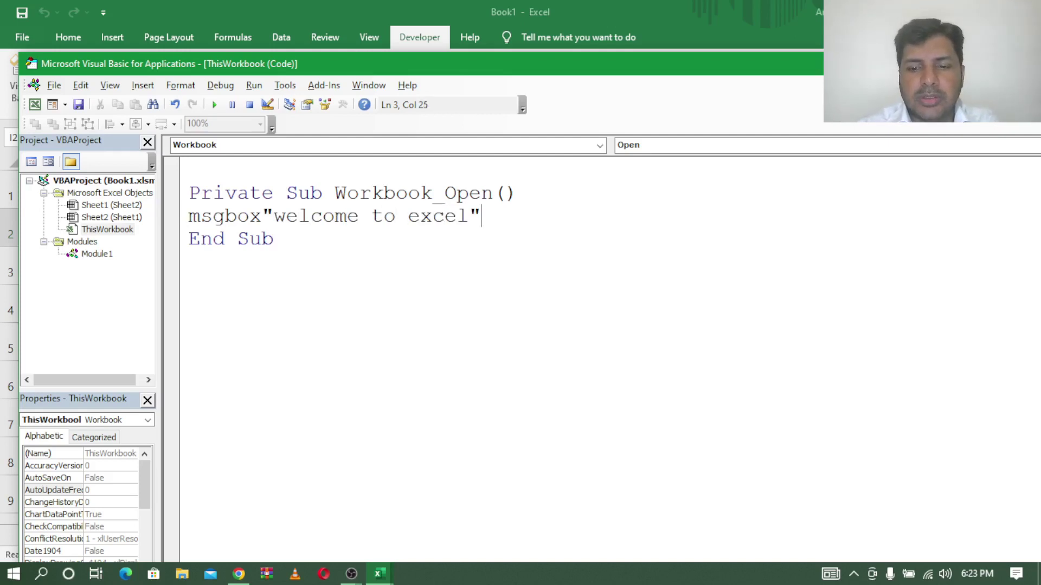
{"action": "left_click", "coordinate": [296, 255]}
{"action": "left_click", "coordinate": [497, 215]}
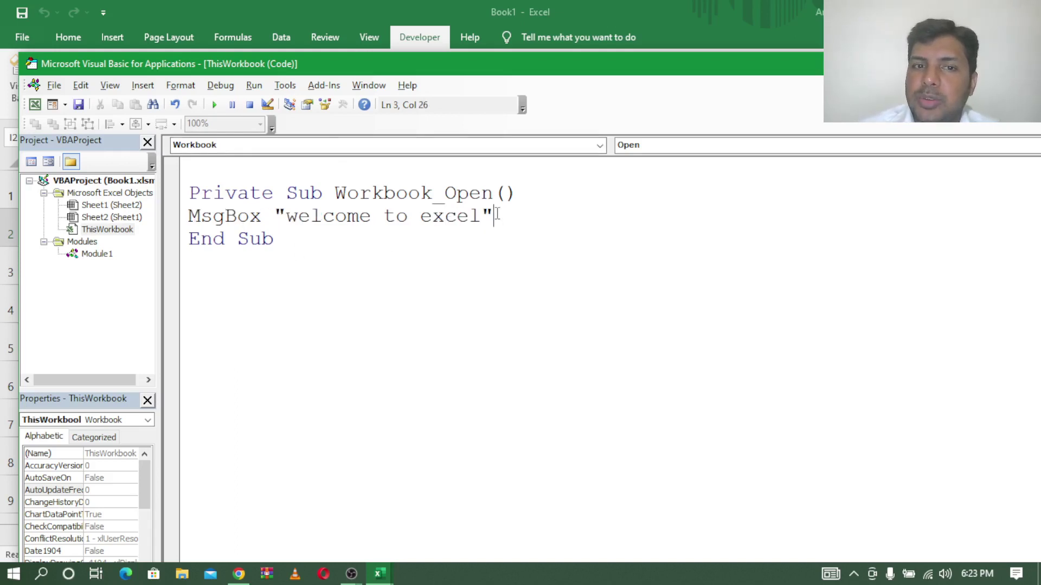
Pick BeforeSave from the event list and write MsgBox "thank you" in its stub
{"action": "left_click", "coordinate": [733, 153]}
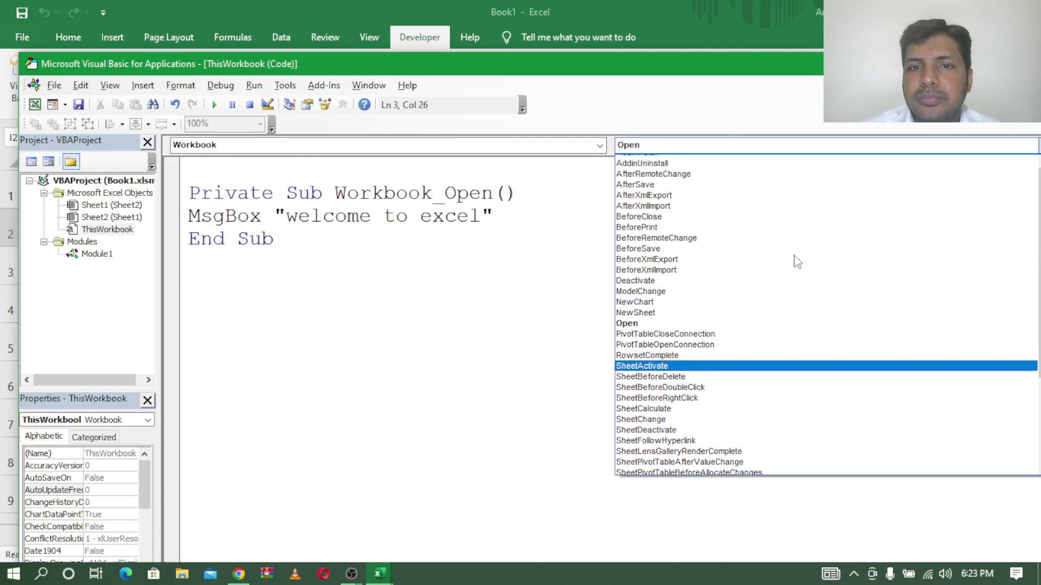
{"action": "scroll", "coordinate": [786, 255], "scroll_direction": "up", "scroll_amount": 1}
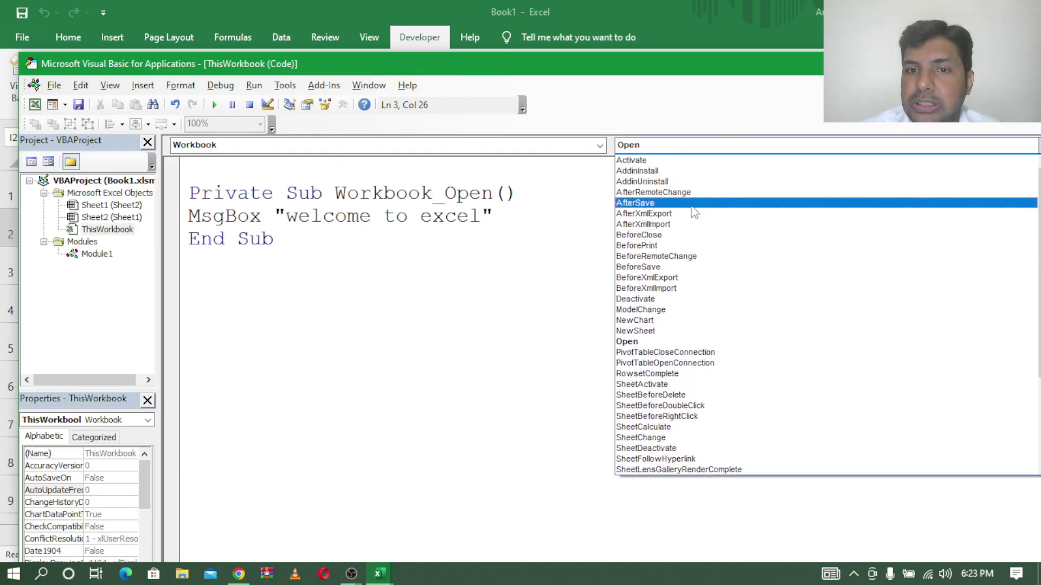
{"action": "left_click", "coordinate": [681, 268]}
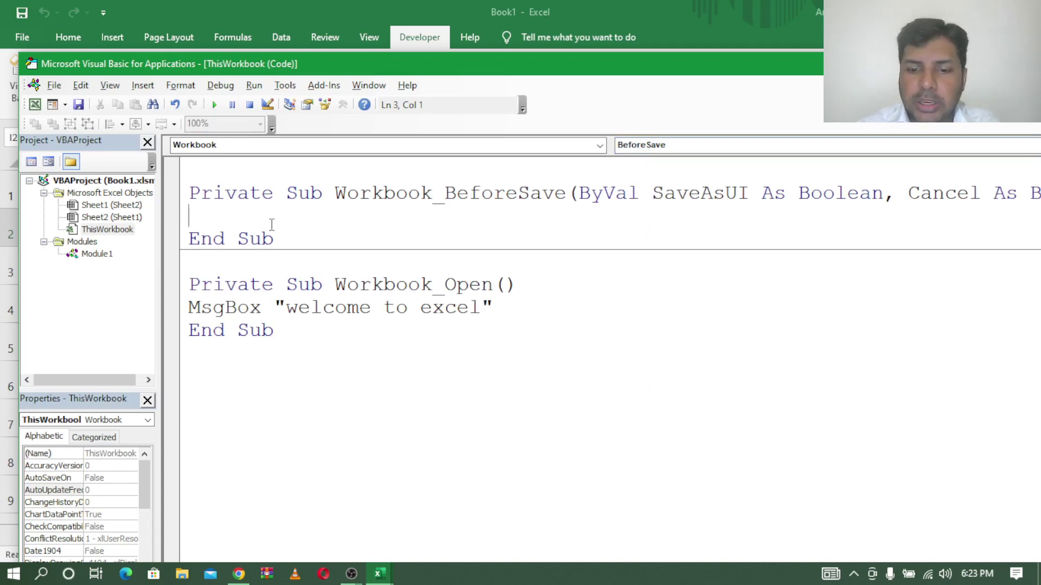
{"action": "type", "text": "msg"}
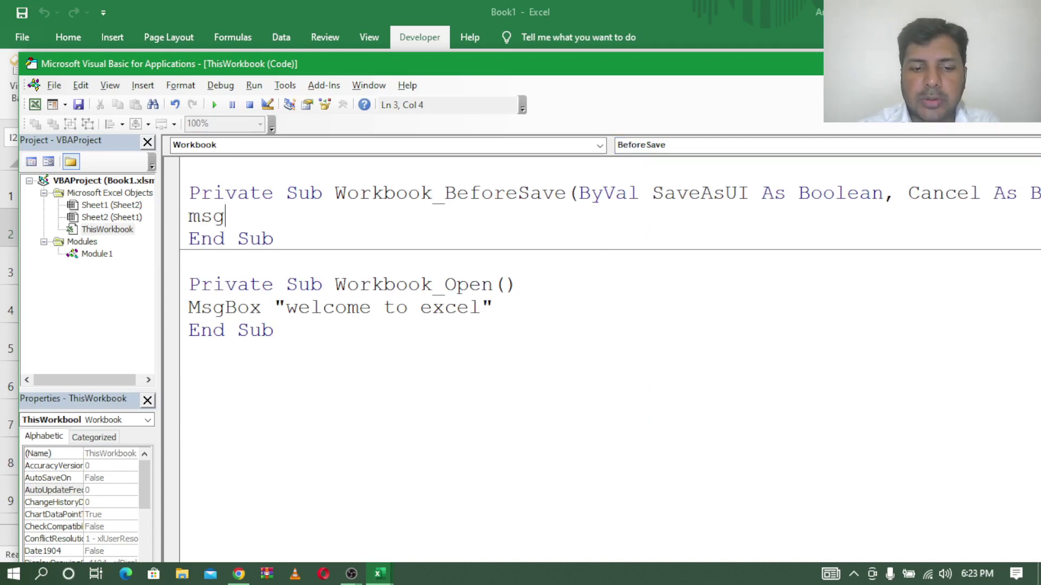
{"action": "type", "text": "box\""}
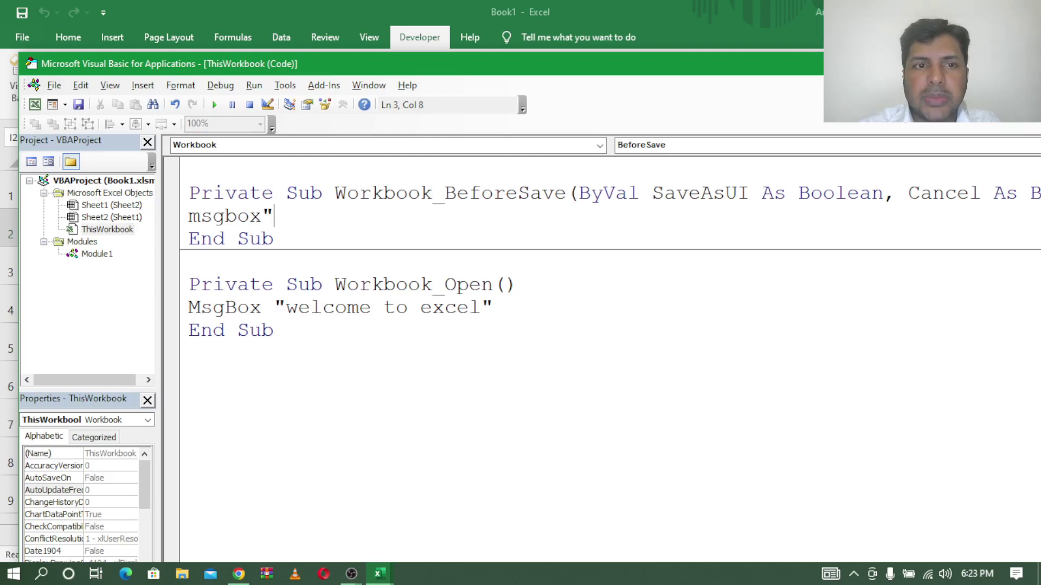
{"action": "type", "text": "thank "}
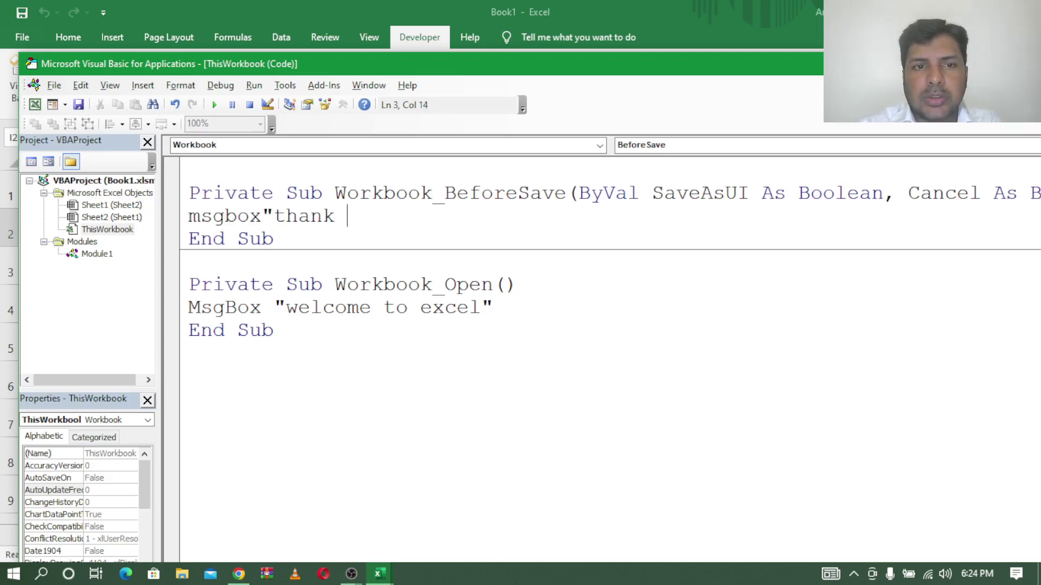
{"action": "type", "text": "you"}
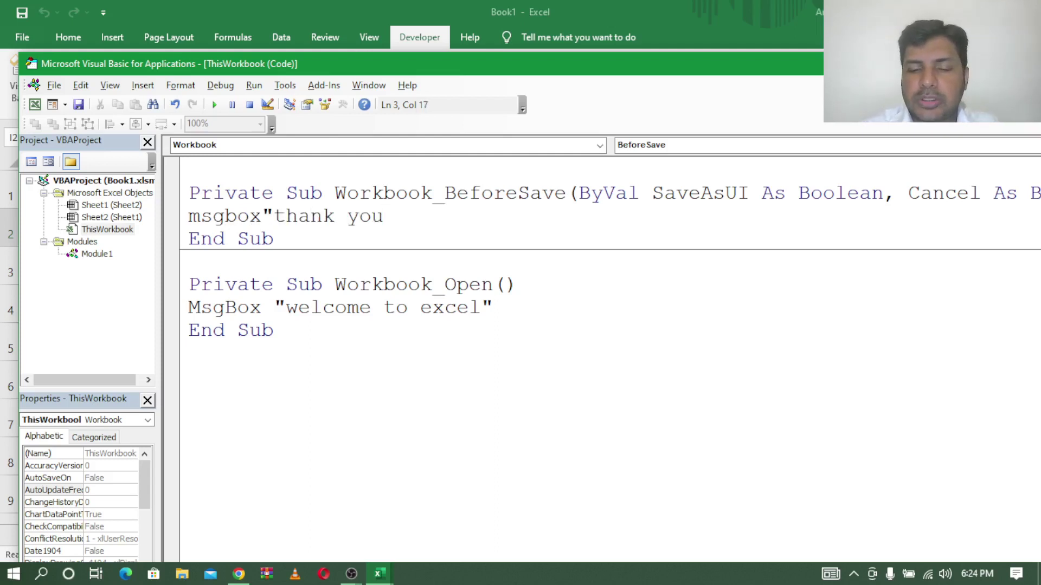
{"action": "type", "text": "\""}
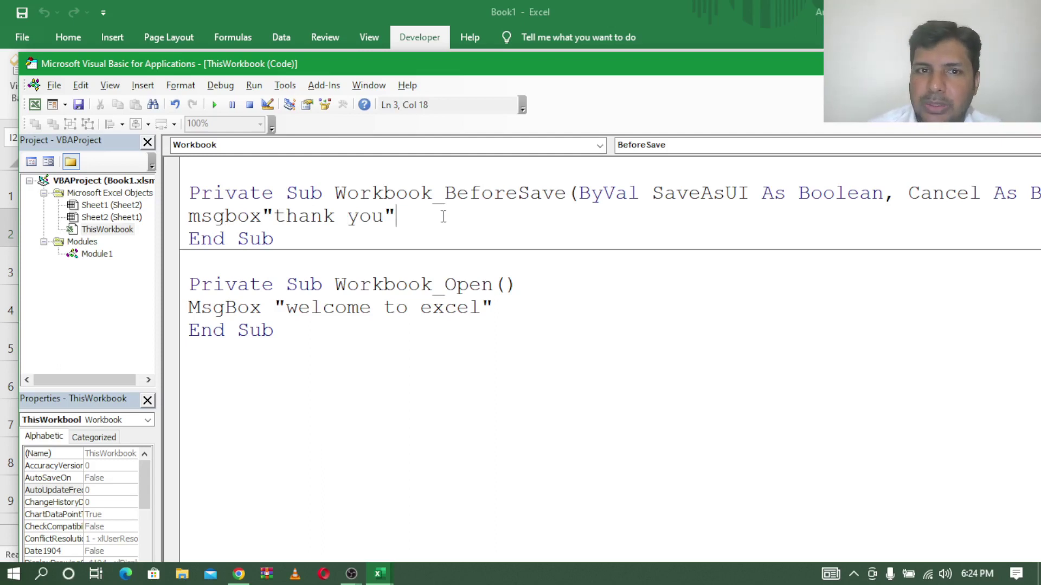
{"action": "left_click", "coordinate": [657, 313]}
Add Workbook_AfterSave with MsgBox "saved succesfully" and minimize the editor to the worksheet
{"action": "left_click", "coordinate": [673, 149]}
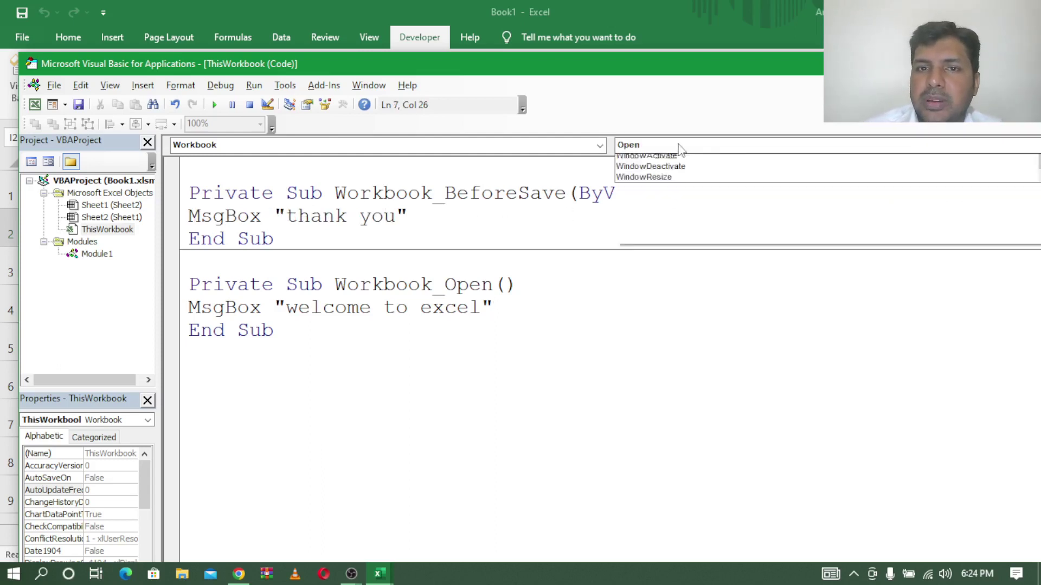
{"action": "scroll", "coordinate": [680, 224], "scroll_direction": "up", "scroll_amount": 4}
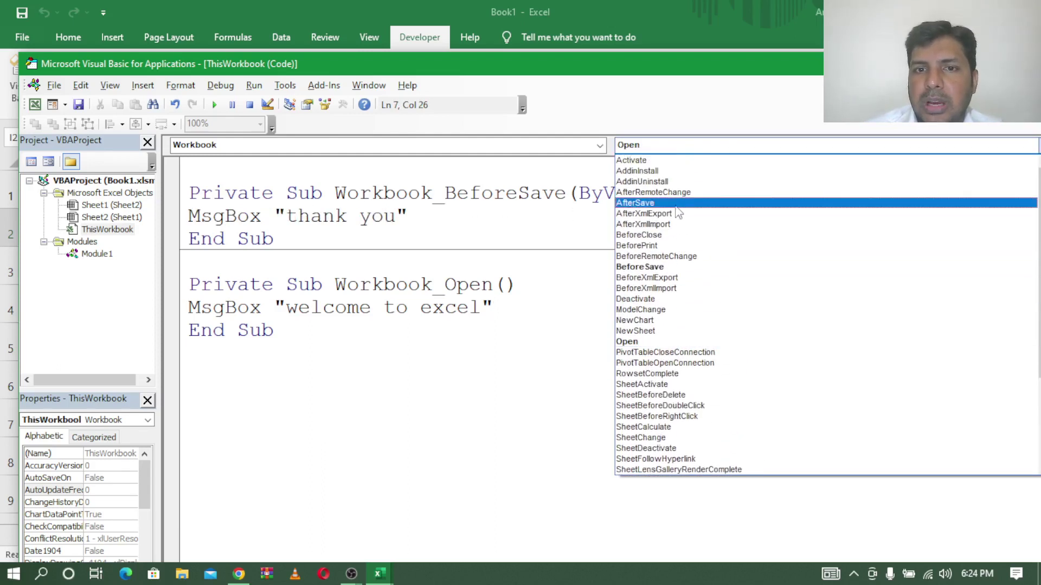
{"action": "left_click", "coordinate": [677, 204]}
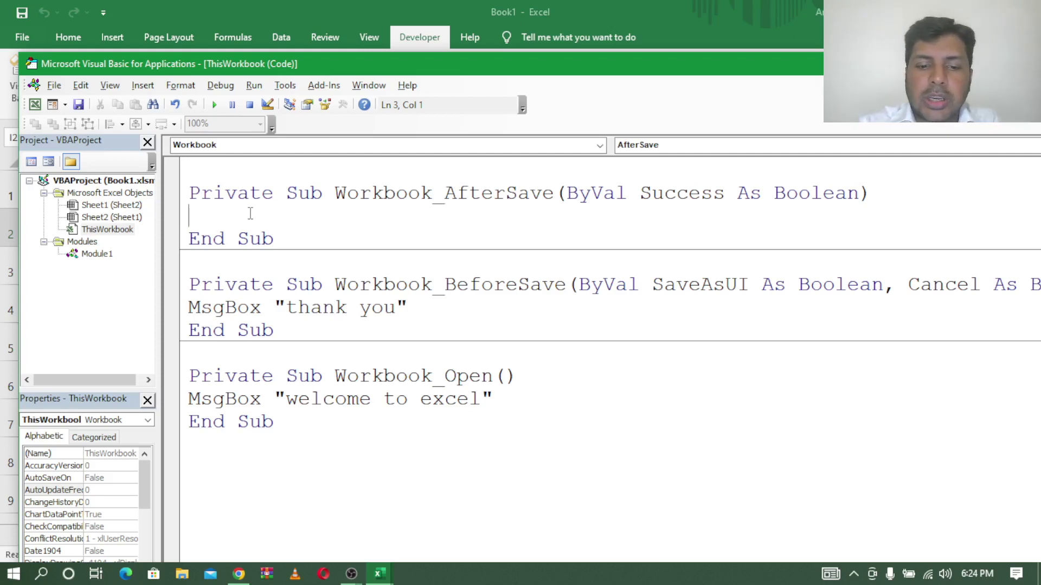
{"action": "type", "text": "msgb"}
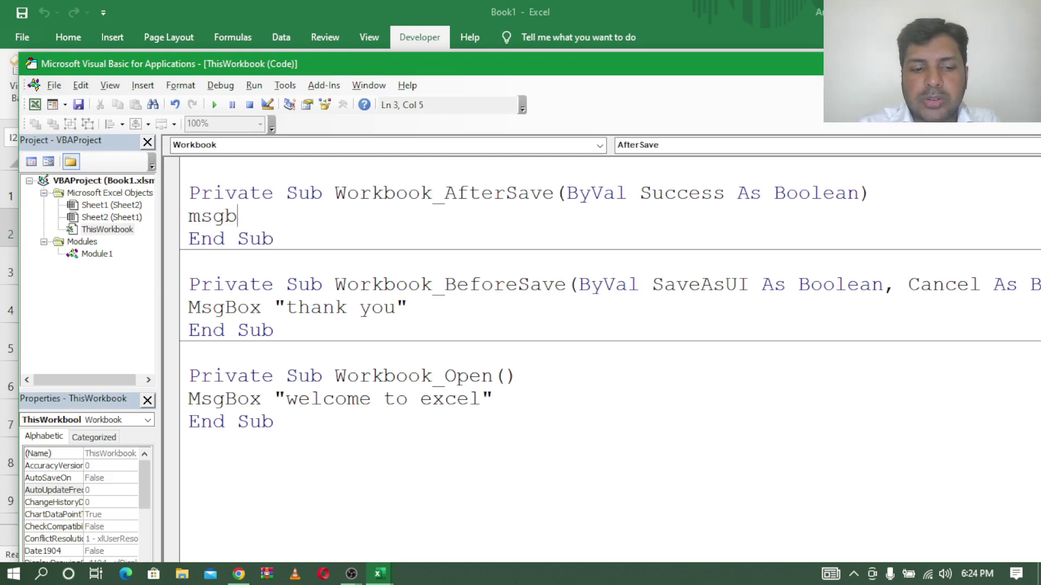
{"action": "type", "text": "ox\""}
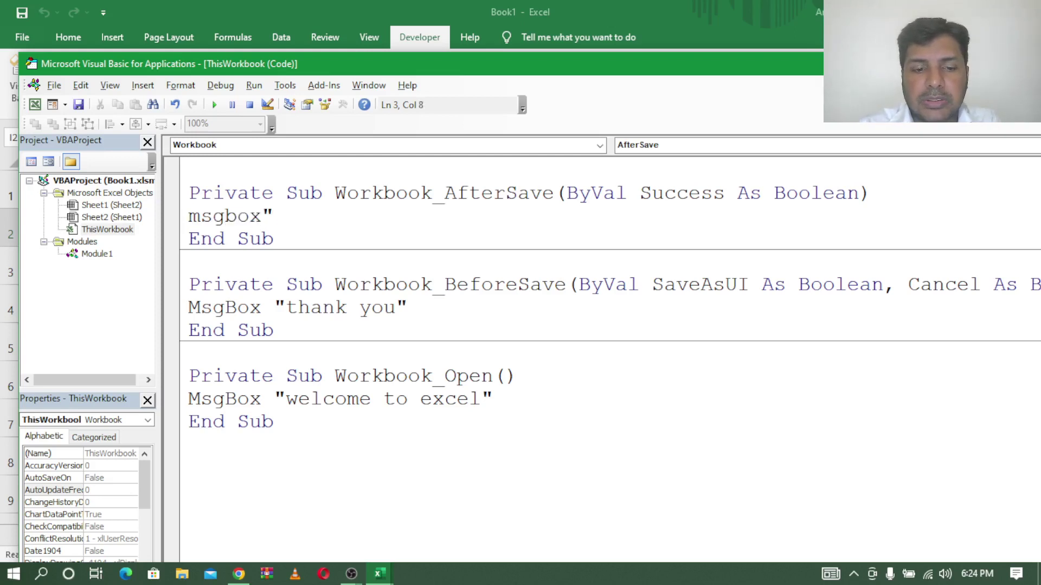
{"action": "type", "text": "sa"}
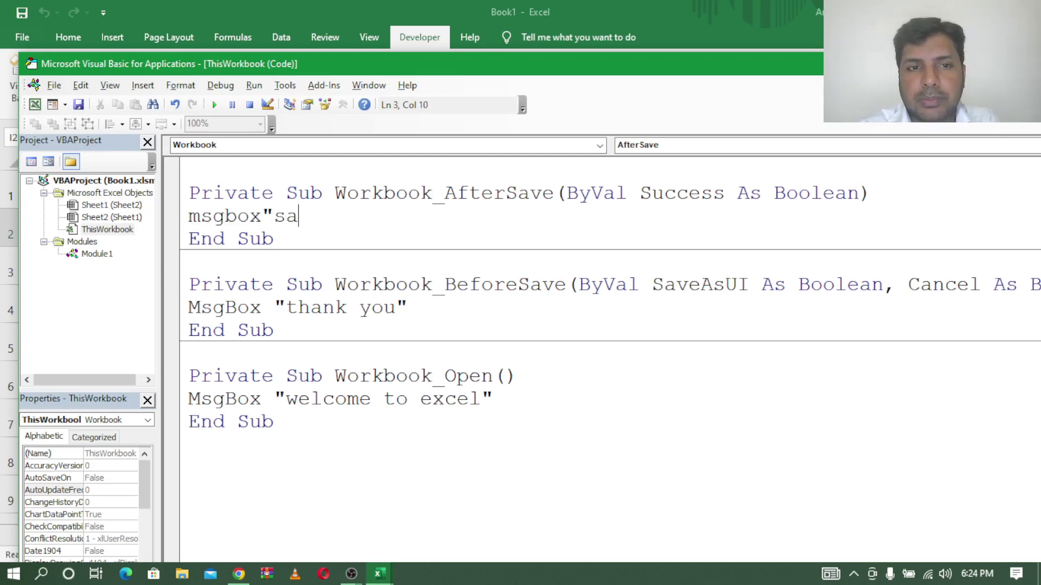
{"action": "type", "text": "ved "}
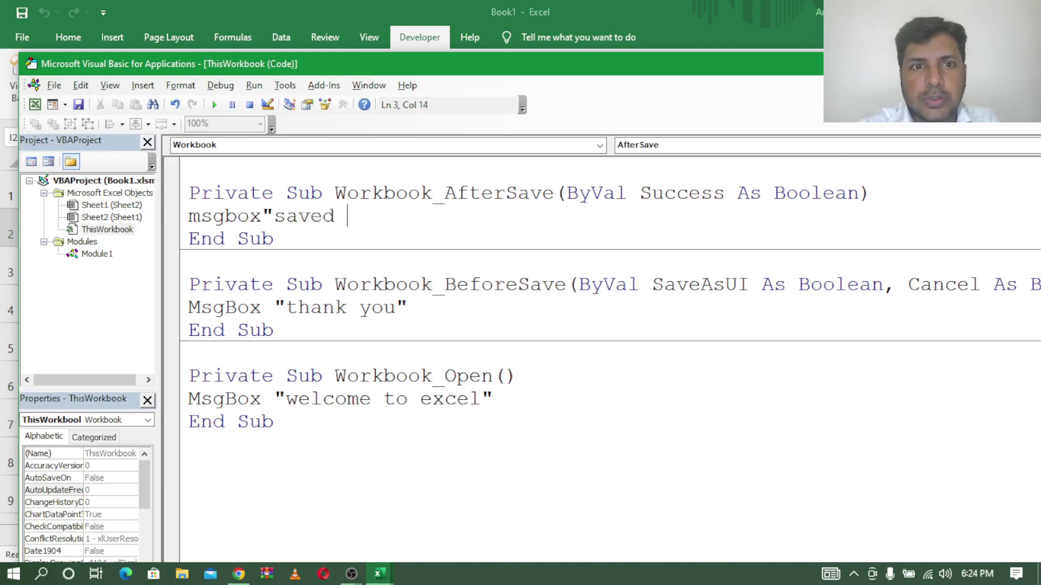
{"action": "type", "text": "succes"}
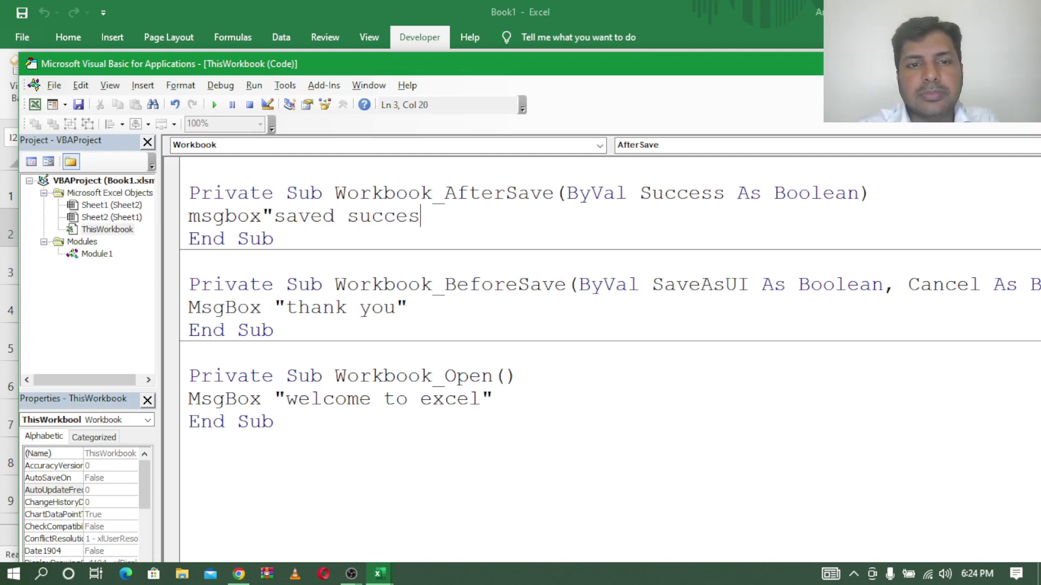
{"action": "type", "text": "ful"}
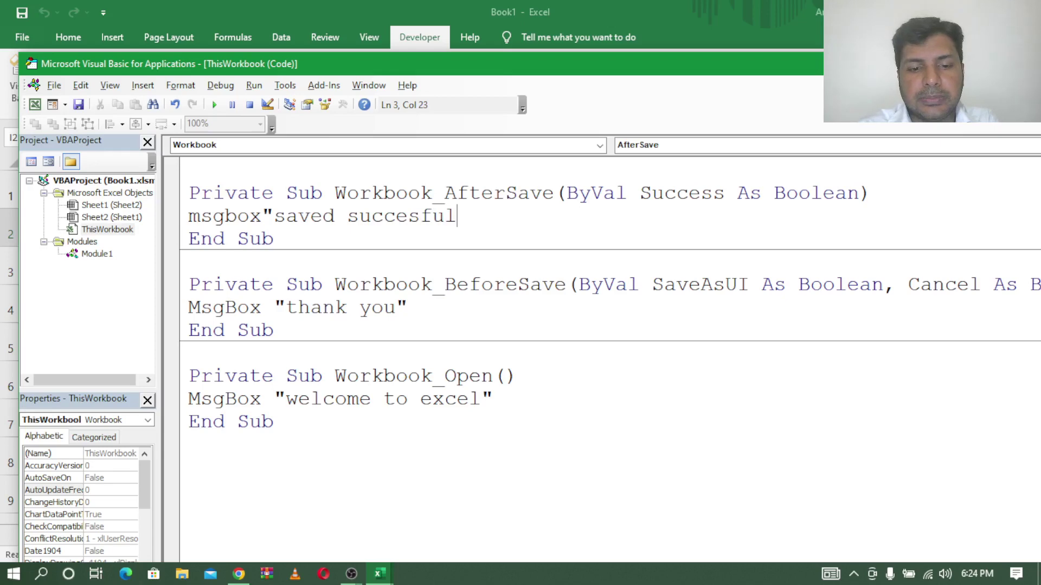
{"action": "type", "text": "ly\""}
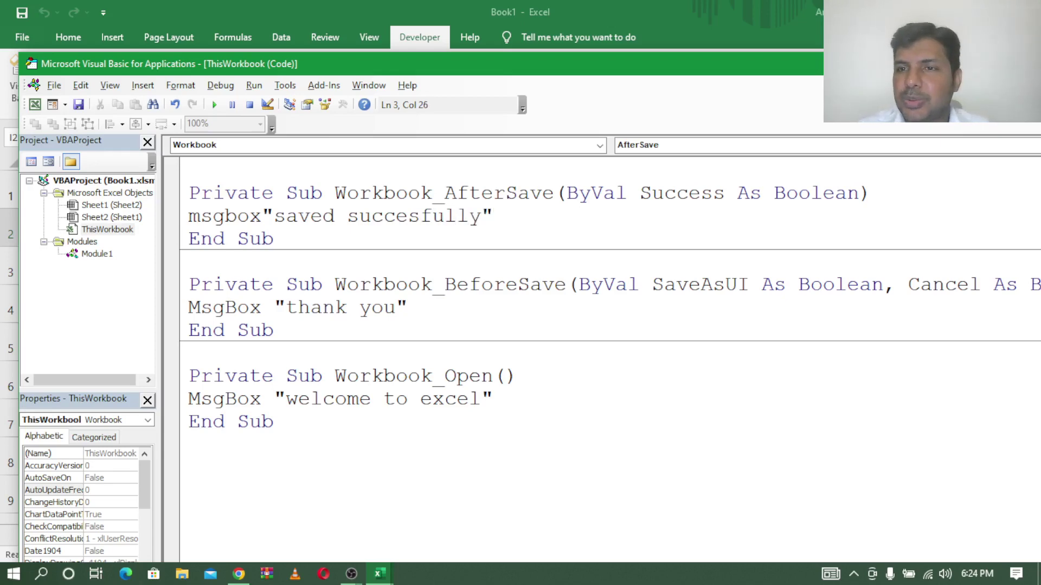
{"action": "left_click_drag", "start_coordinate": [715, 69], "coordinate": [716, 100]}
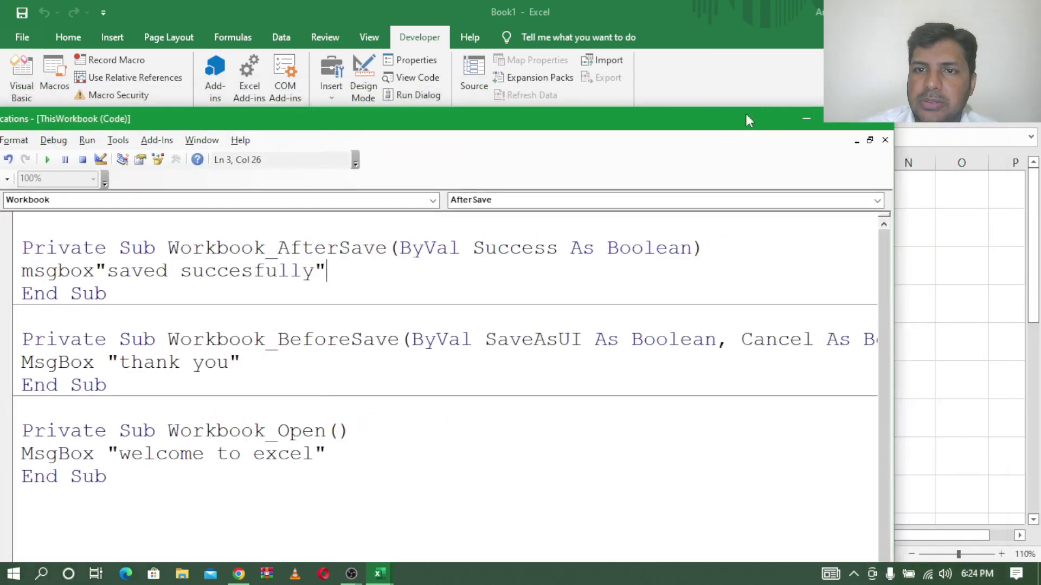
{"action": "left_click", "coordinate": [805, 119]}
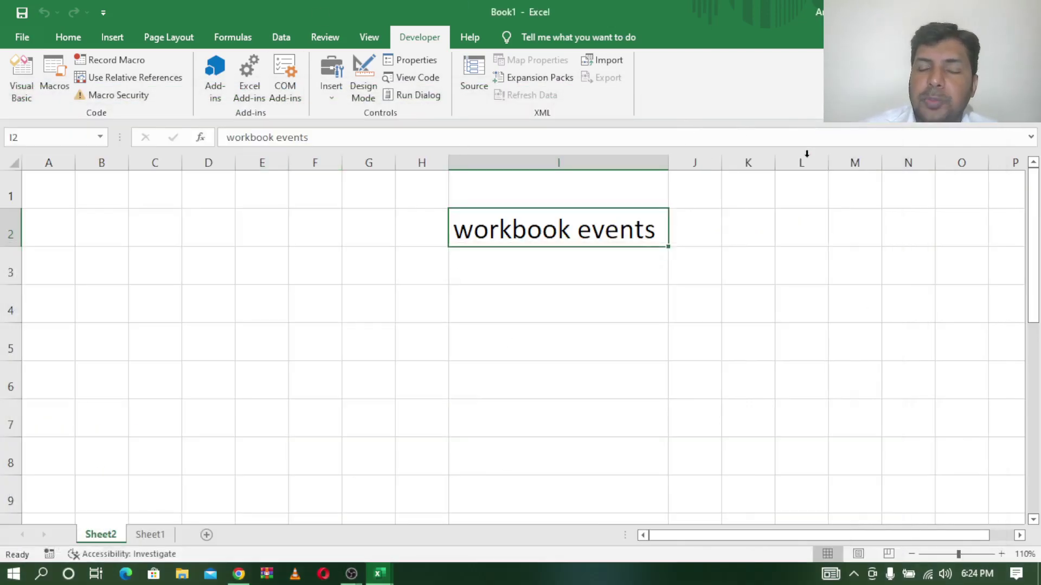
Save with a keyboard shortcut and dismiss the 'thank you' and 'saved succesfully' messages
{"action": "left_click", "coordinate": [642, 255]}
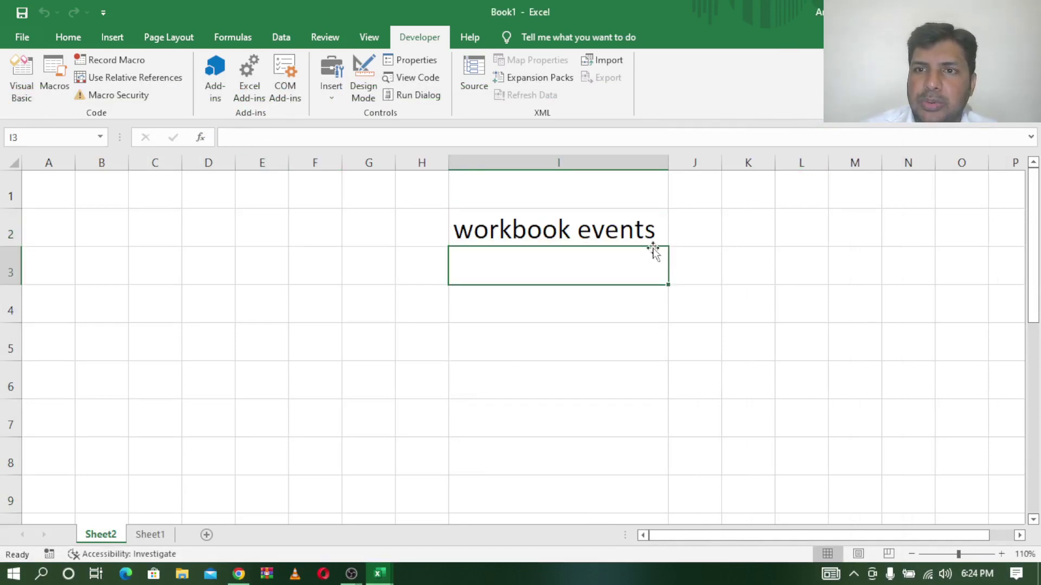
{"action": "key", "text": "ctrl+w"}
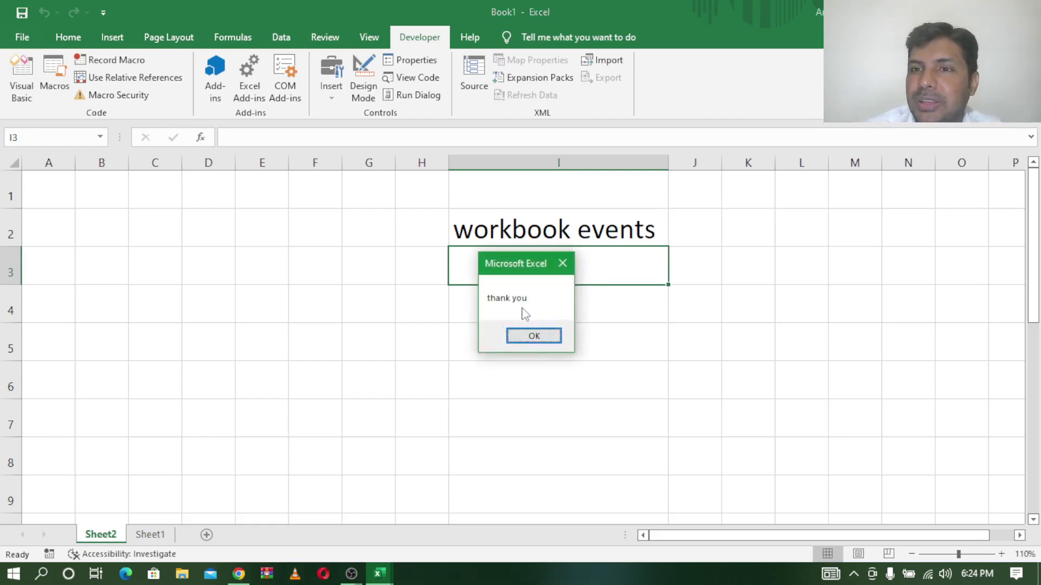
{"action": "left_click", "coordinate": [530, 337]}
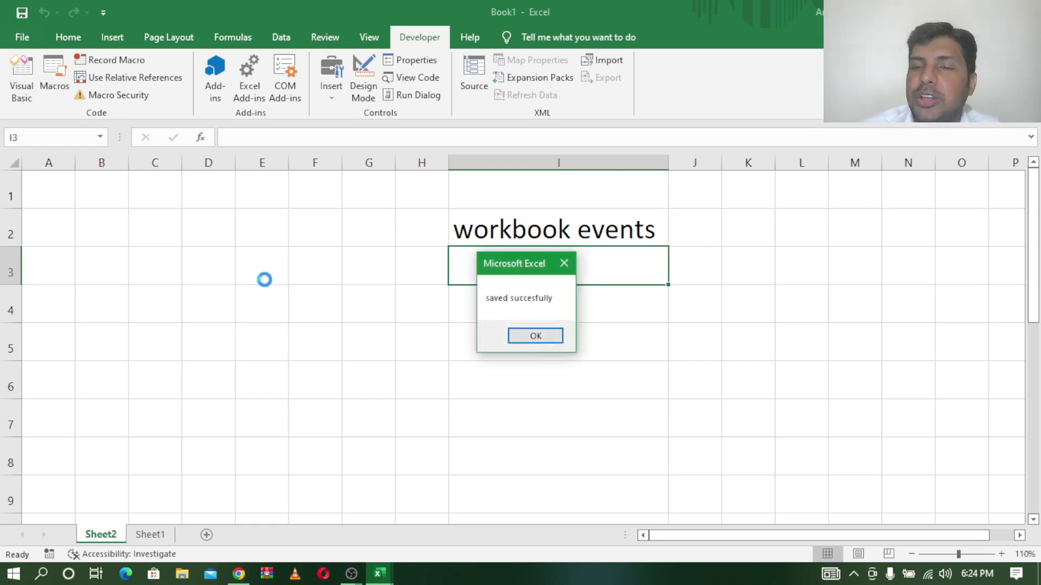
{"action": "left_click", "coordinate": [548, 343]}
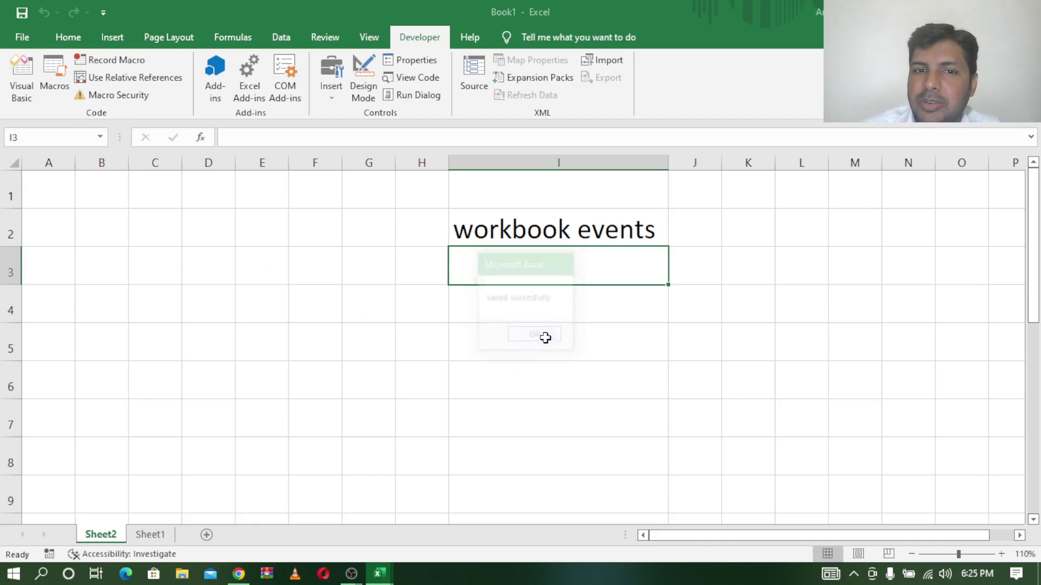
Save again from the File menu and dismiss both messages
{"action": "left_click", "coordinate": [21, 37]}
{"action": "left_click", "coordinate": [44, 212]}
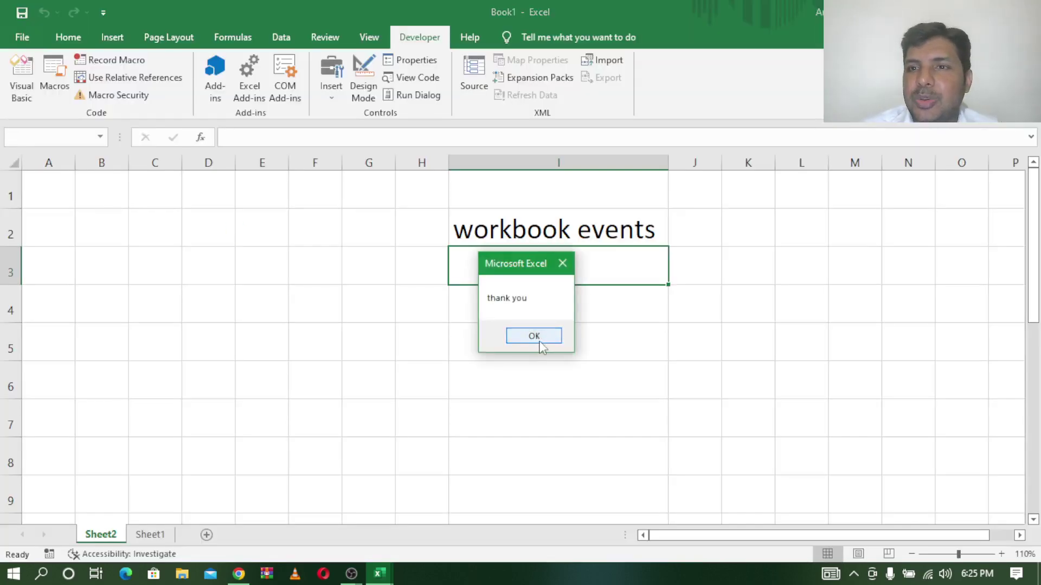
{"action": "left_click", "coordinate": [534, 337]}
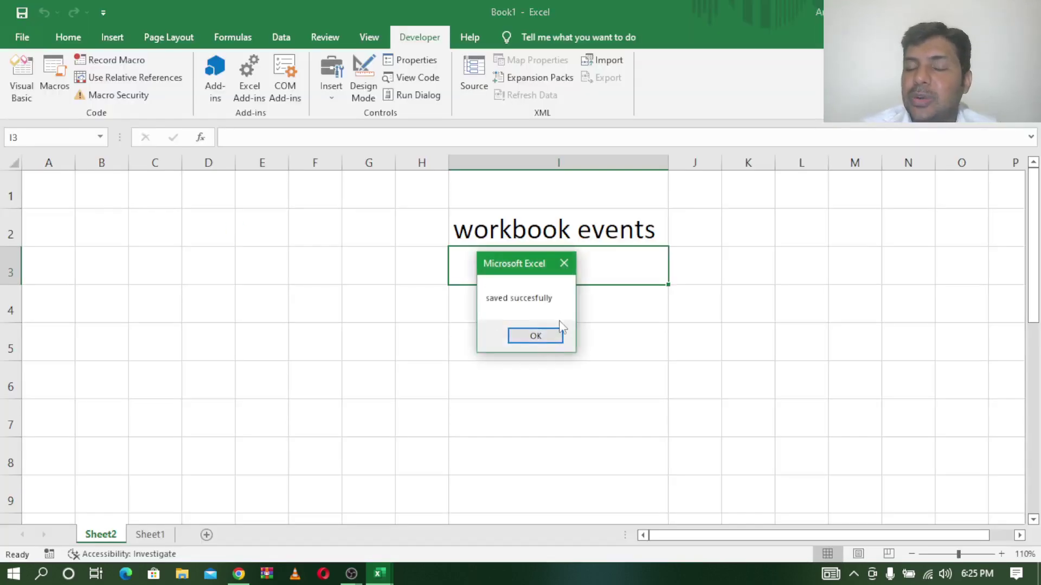
{"action": "left_click", "coordinate": [546, 338]}
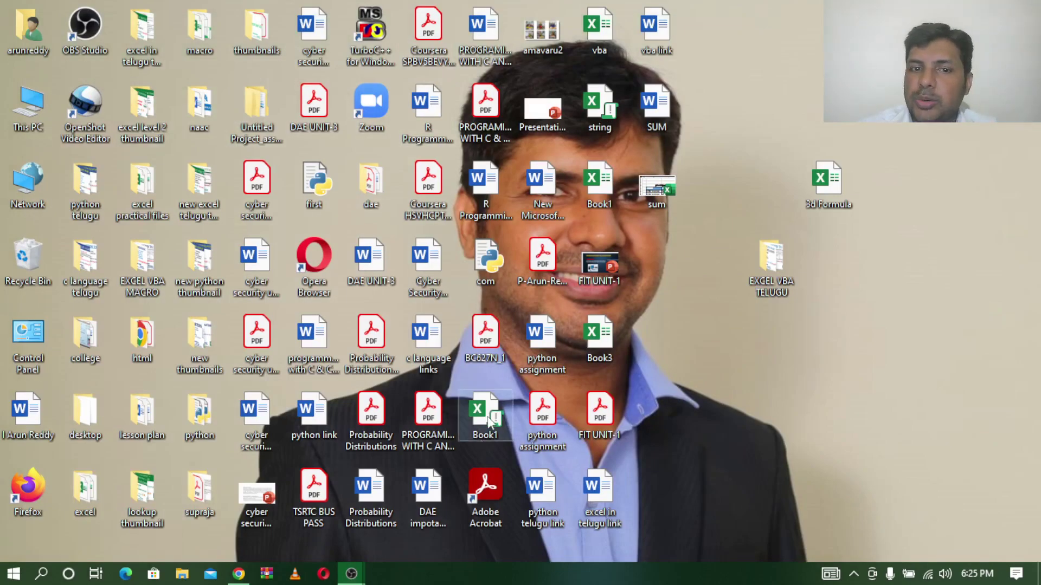
Reopen Book1 from the desktop to trigger the 'welcome to excel' message
{"action": "double_click", "coordinate": [491, 417]}
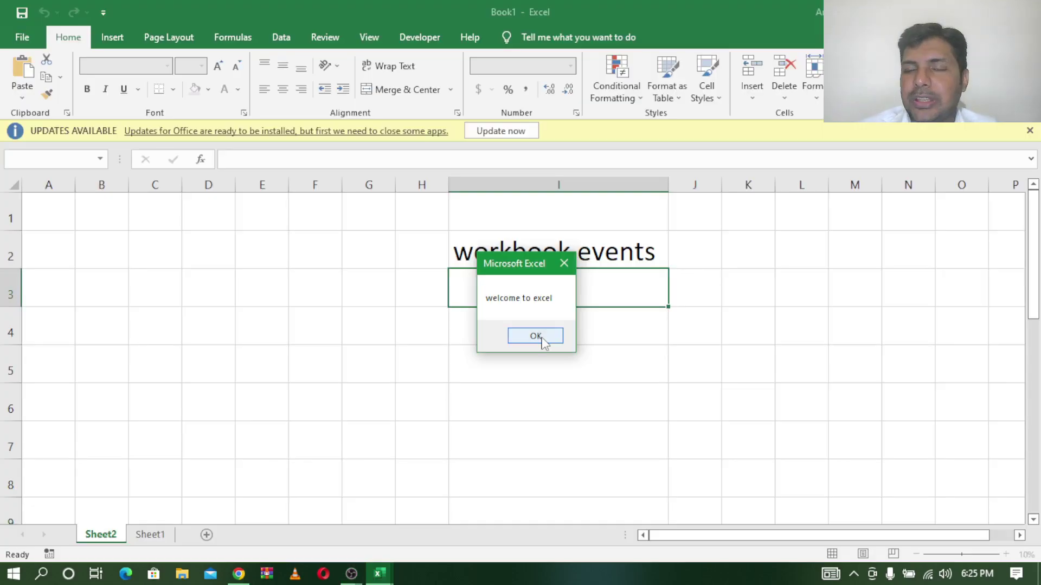
Dismiss the welcome message and update notice, then open the ThisWorkbook code module
{"action": "left_click", "coordinate": [535, 337]}
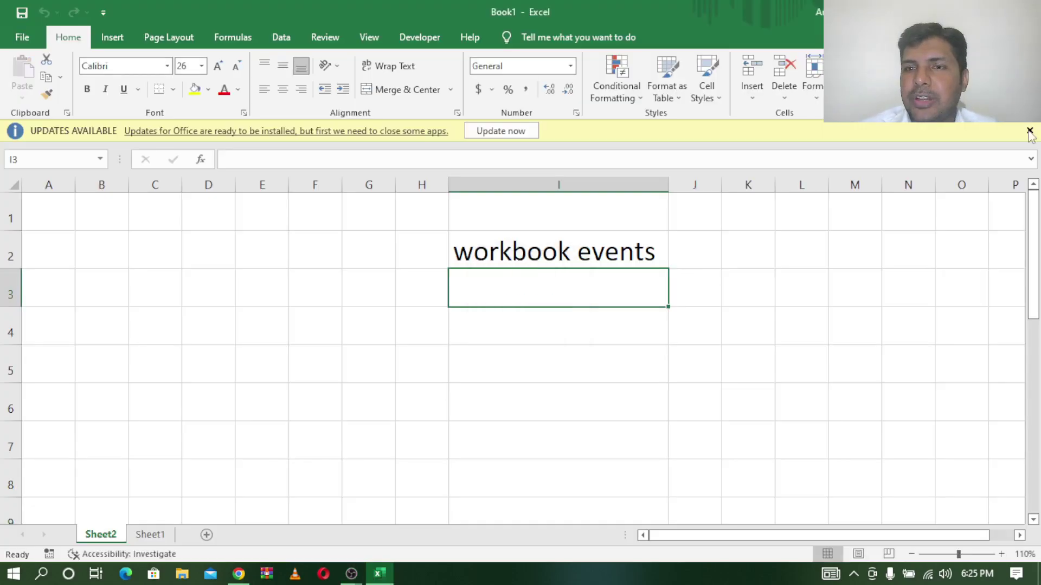
{"action": "left_click", "coordinate": [1029, 131]}
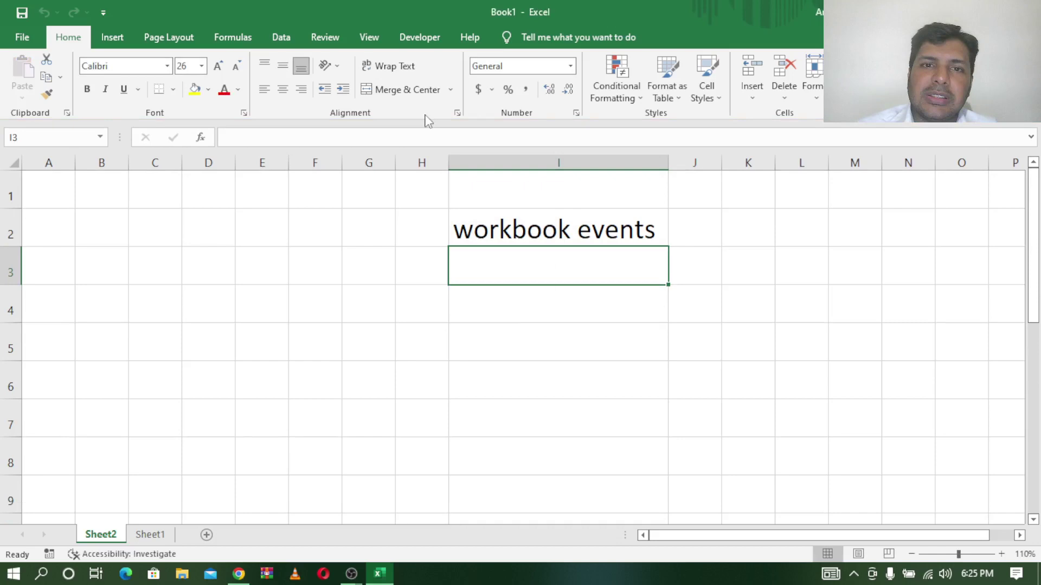
{"action": "left_click", "coordinate": [419, 37]}
{"action": "left_click", "coordinate": [24, 80]}
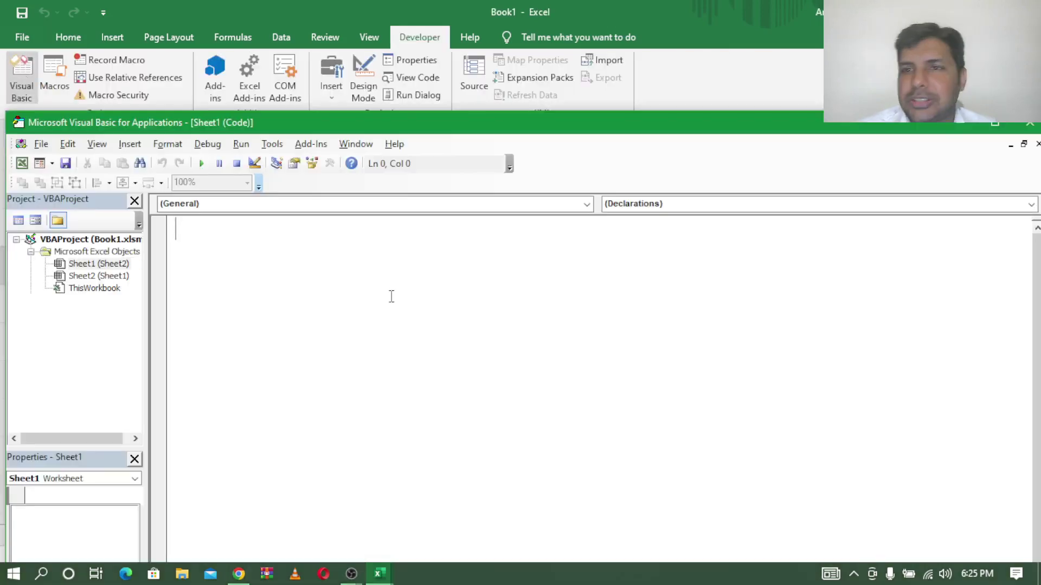
{"action": "double_click", "coordinate": [97, 288]}
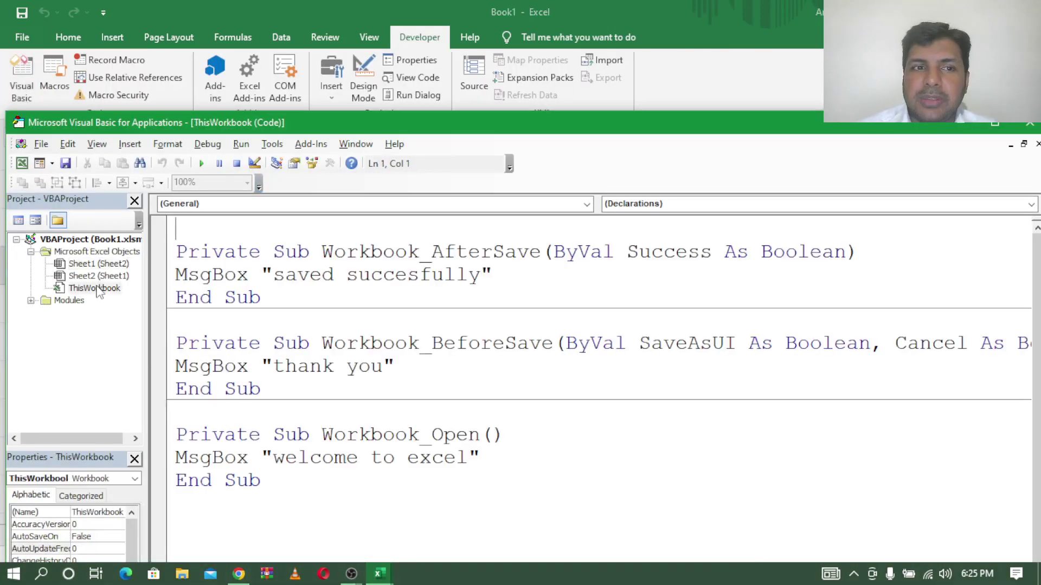
Highlight the AfterSave, BeforeSave and Open event names, then insert an empty Workbook_Activate
{"action": "left_click_drag", "start_coordinate": [437, 251], "coordinate": [531, 244]}
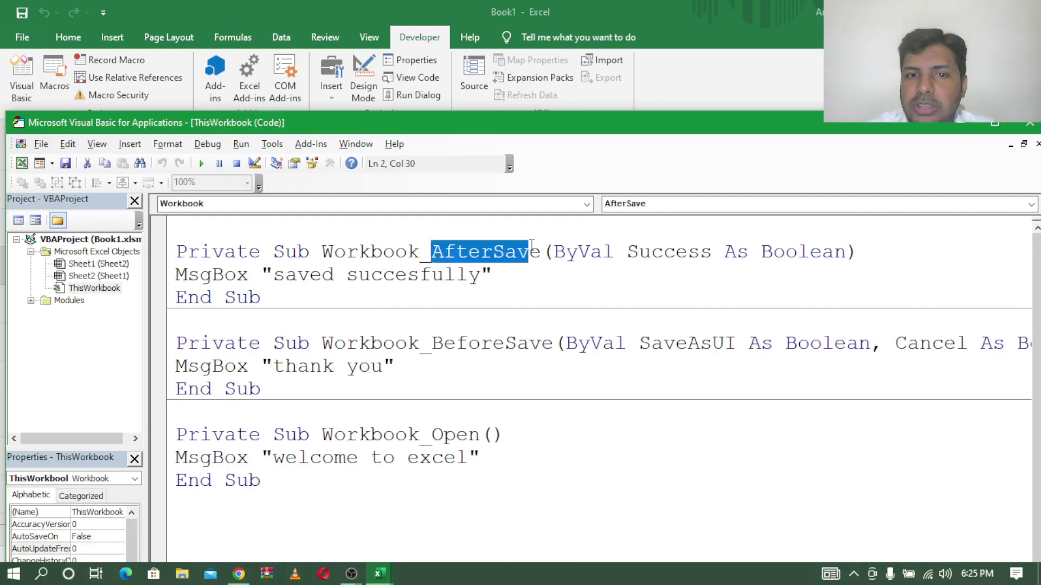
{"action": "left_click_drag", "start_coordinate": [432, 343], "coordinate": [565, 343]}
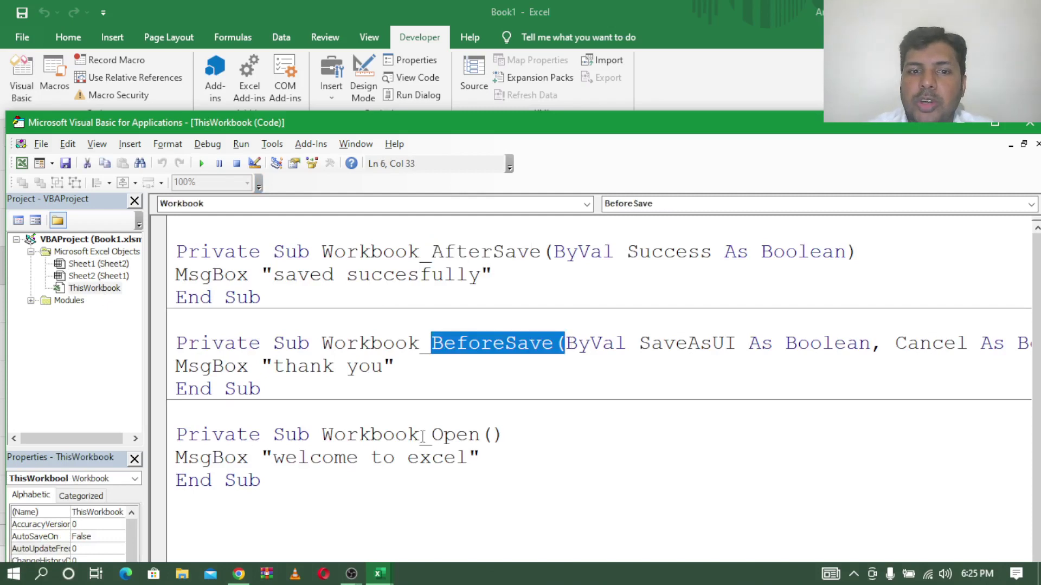
{"action": "left_click_drag", "start_coordinate": [431, 436], "coordinate": [505, 436]}
{"action": "left_click", "coordinate": [564, 470]}
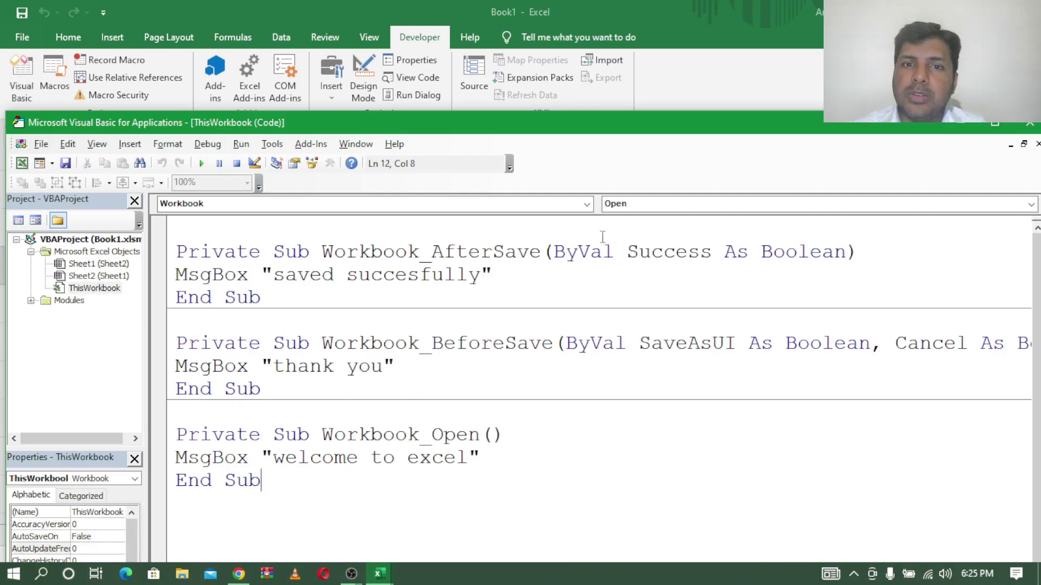
{"action": "left_click", "coordinate": [669, 205]}
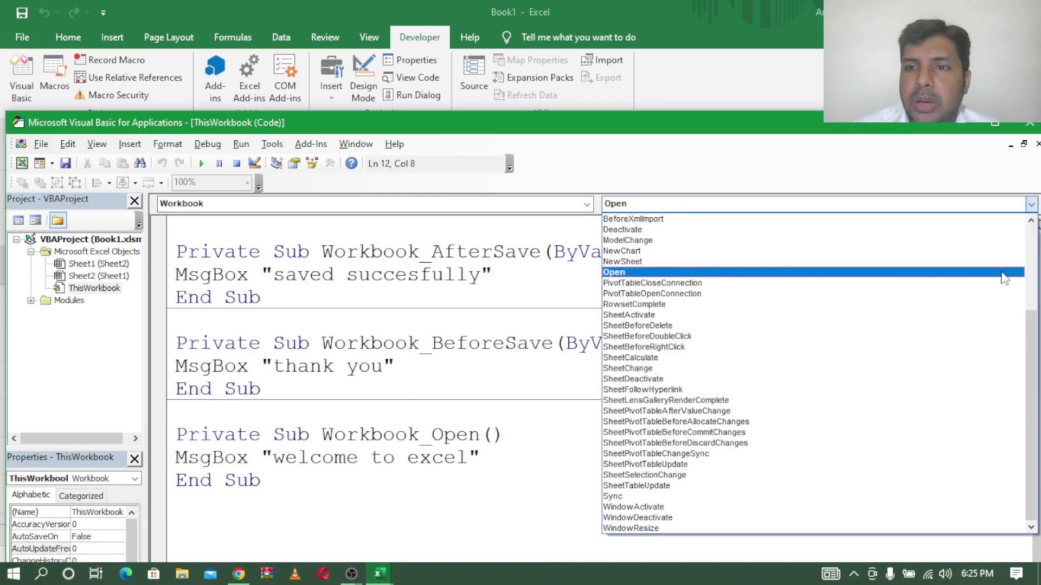
{"action": "scroll", "coordinate": [1032, 342], "scroll_direction": "up", "scroll_amount": 4}
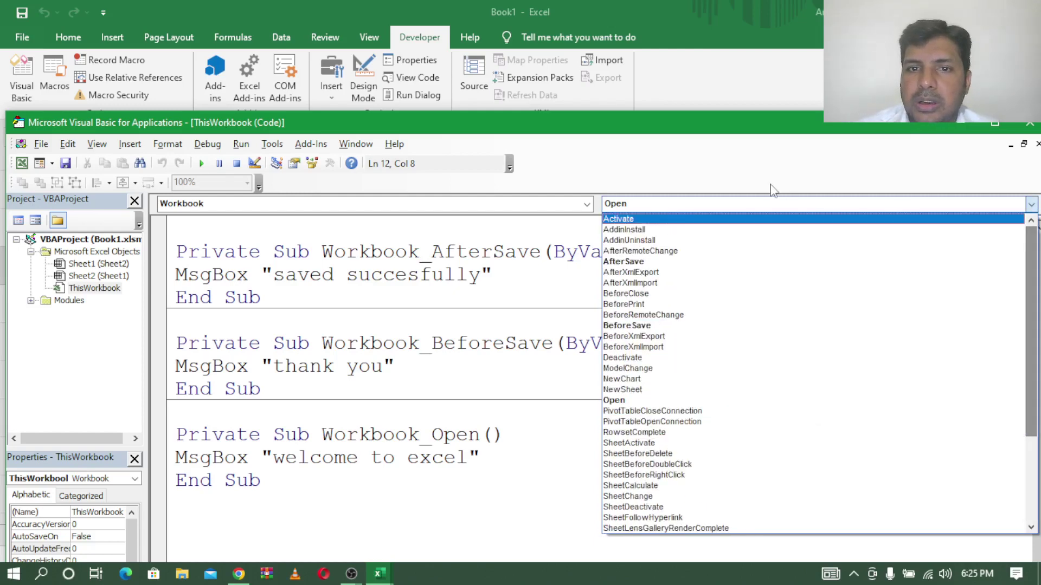
{"action": "left_click", "coordinate": [676, 227]}
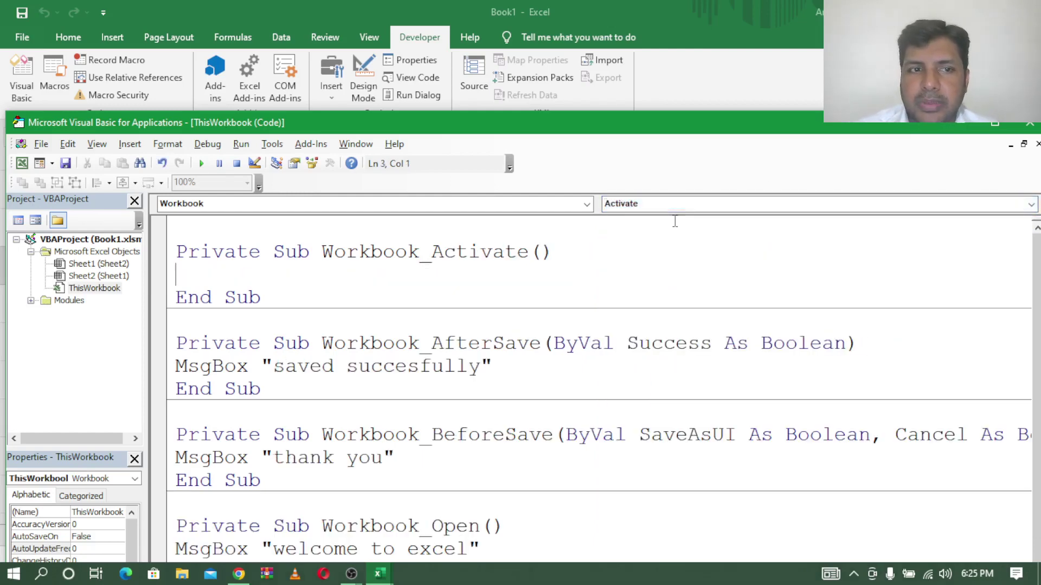
Insert an empty Workbook_Deactivate and delete the AfterSave and BeforeSave procedures
{"action": "left_click", "coordinate": [1031, 204]}
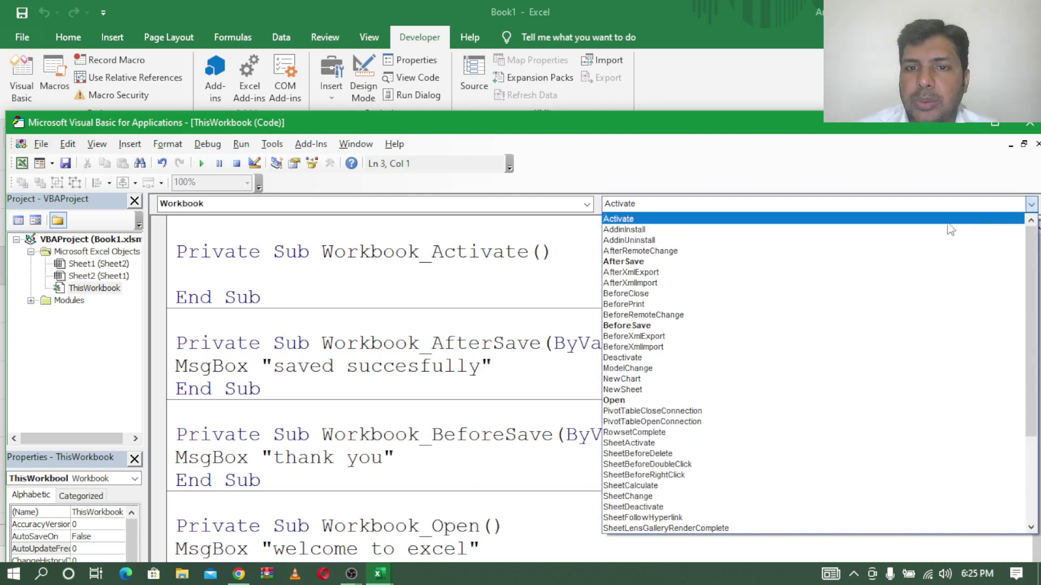
{"action": "left_click", "coordinate": [677, 359]}
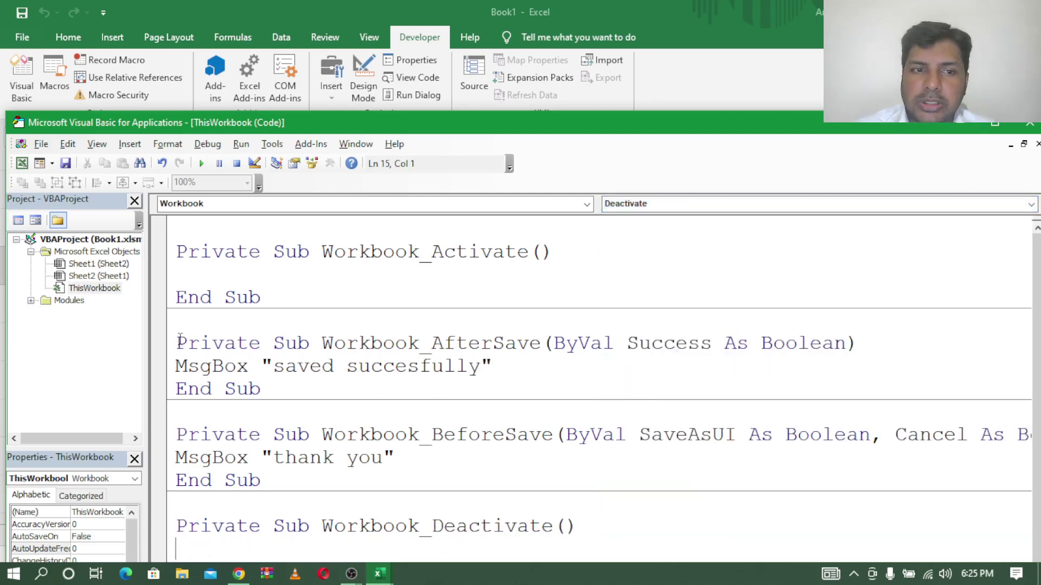
{"action": "mouse_move", "coordinate": [180, 337]}
{"action": "left_mouse_down"}
{"action": "mouse_move", "coordinate": [521, 441]}
{"action": "mouse_move", "coordinate": [483, 479]}
{"action": "left_mouse_up"}
{"action": "key", "text": "Delete"}
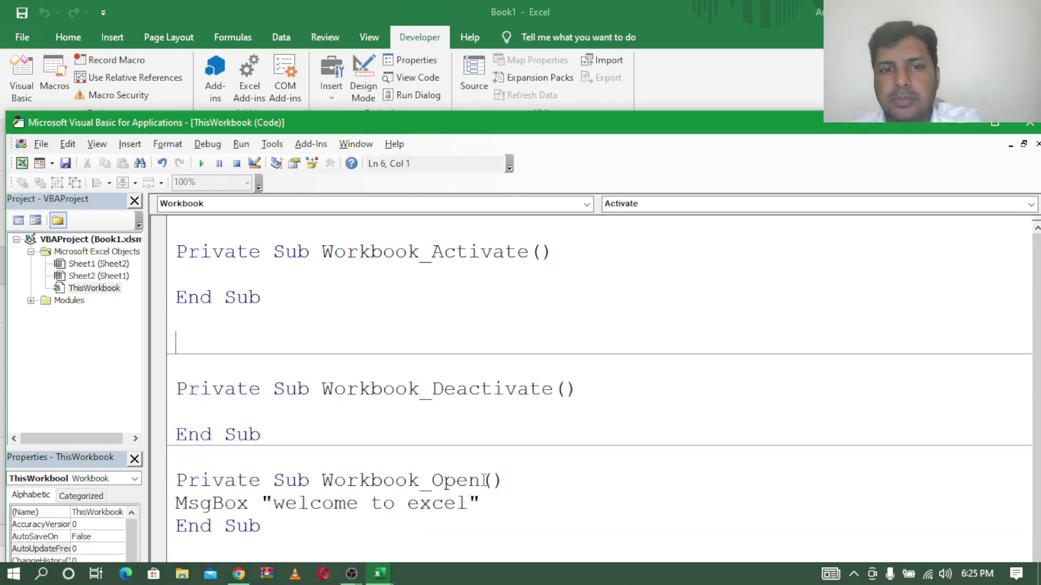
Delete the Workbook_Open procedure and the extra blank lines between procedures
{"action": "mouse_move", "coordinate": [176, 480]}
{"action": "left_mouse_down"}
{"action": "mouse_move", "coordinate": [251, 537]}
{"action": "mouse_move", "coordinate": [266, 534]}
{"action": "left_mouse_up"}
{"action": "key", "text": "Delete"}
{"action": "left_click", "coordinate": [222, 343]}
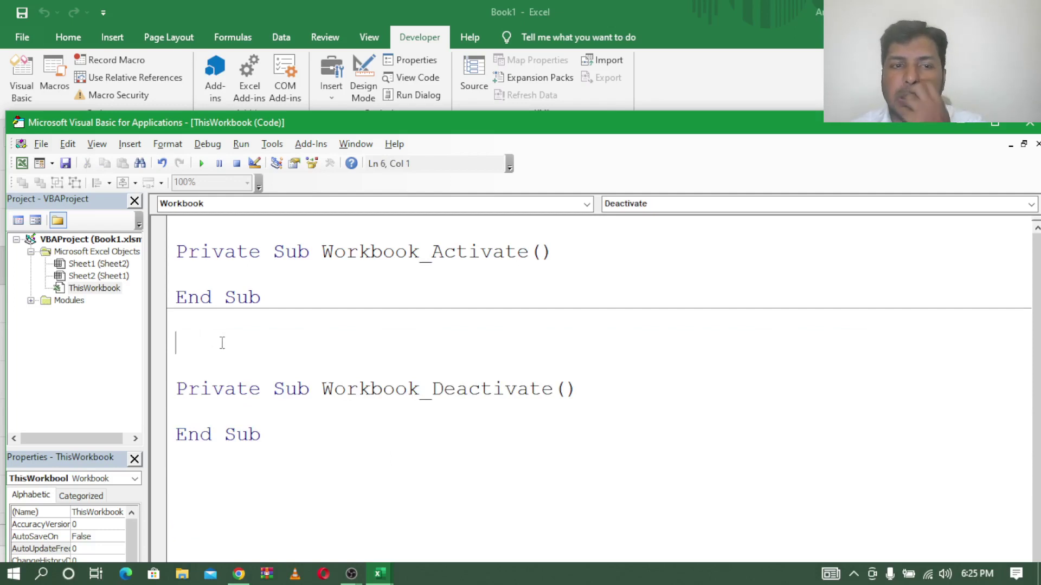
{"action": "key", "text": "Delete"}
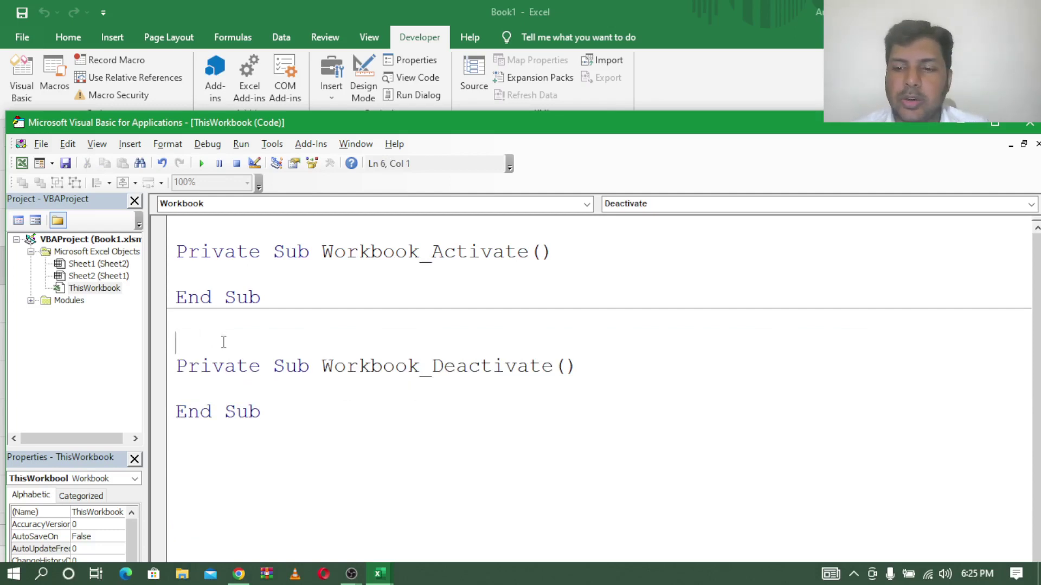
{"action": "key", "text": "Delete"}
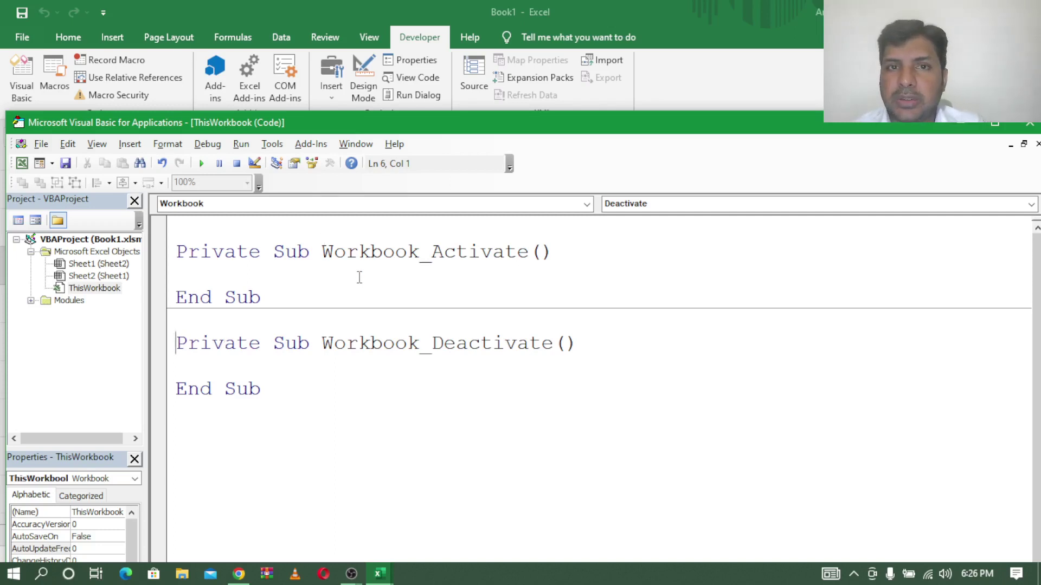
Write MsgBox "welcome" in Workbook_Activate and MsgBox "thank you" in Workbook_Deactivate
{"action": "left_click", "coordinate": [235, 278]}
{"action": "type", "text": "ms"}
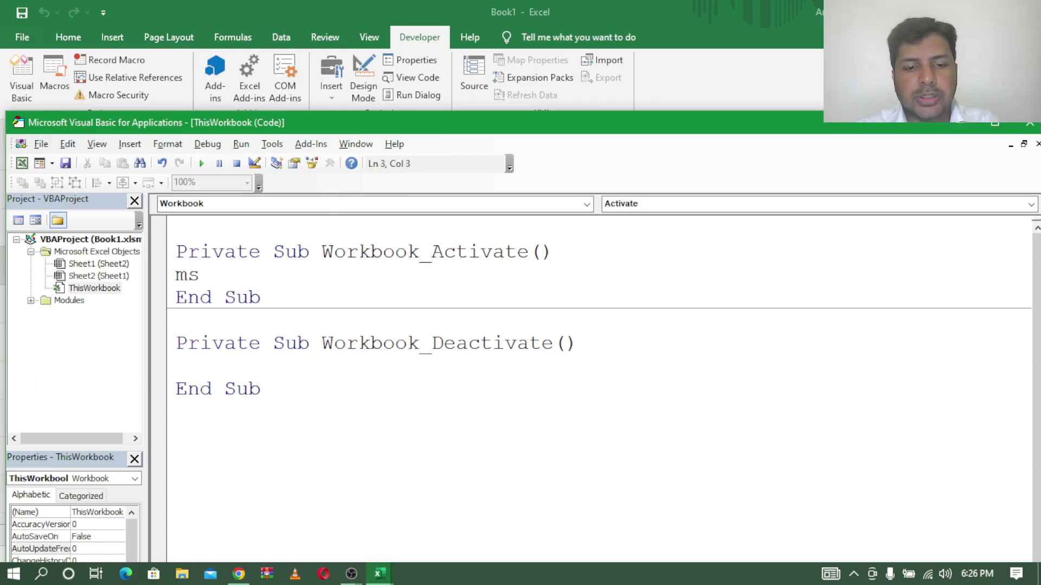
{"action": "type", "text": "gbo"}
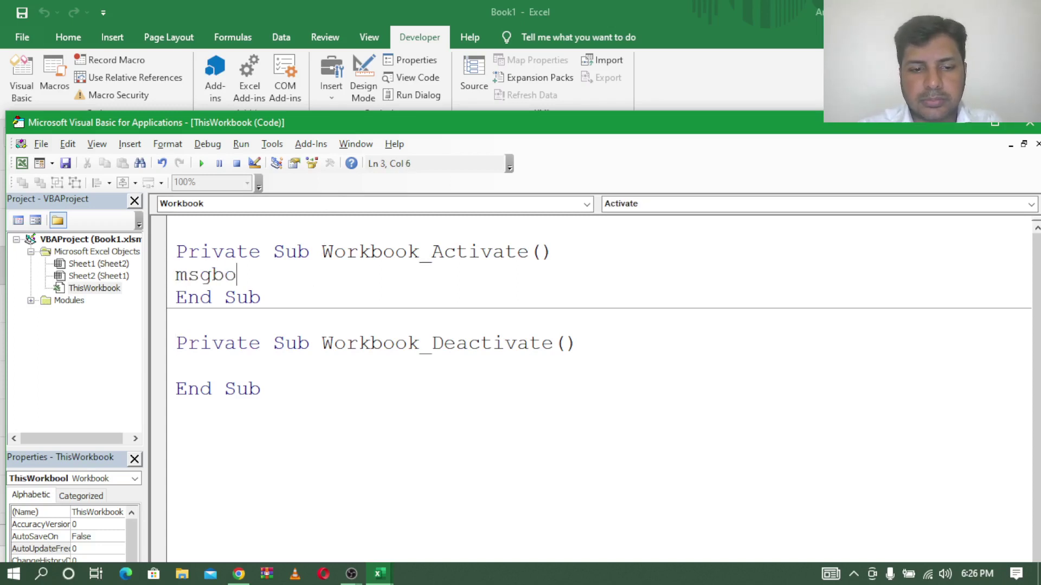
{"action": "type", "text": "x'"}
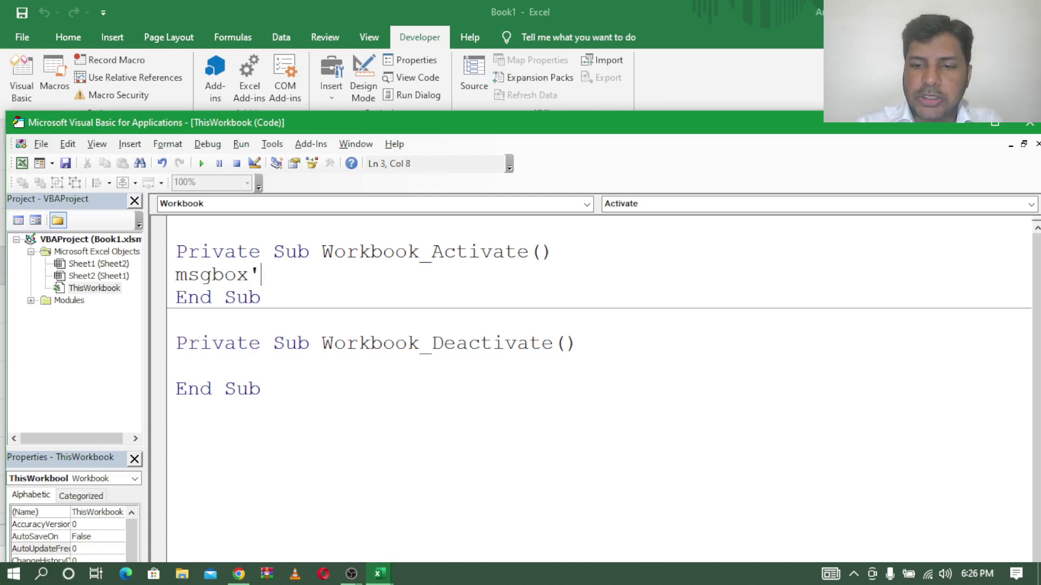
{"action": "key", "text": "BackSpace"}
{"action": "type", "text": "\""}
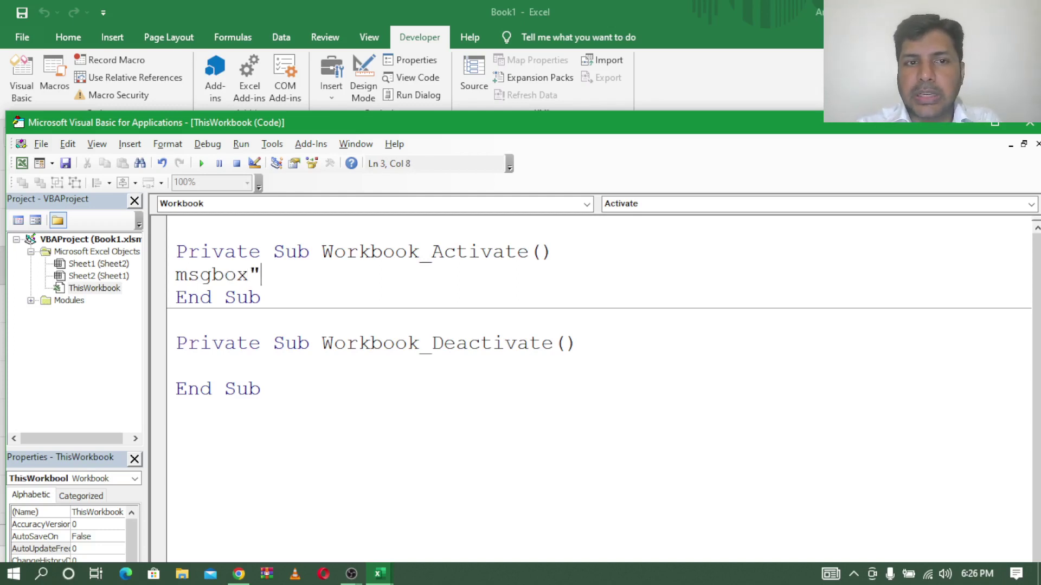
{"action": "type", "text": "welc"}
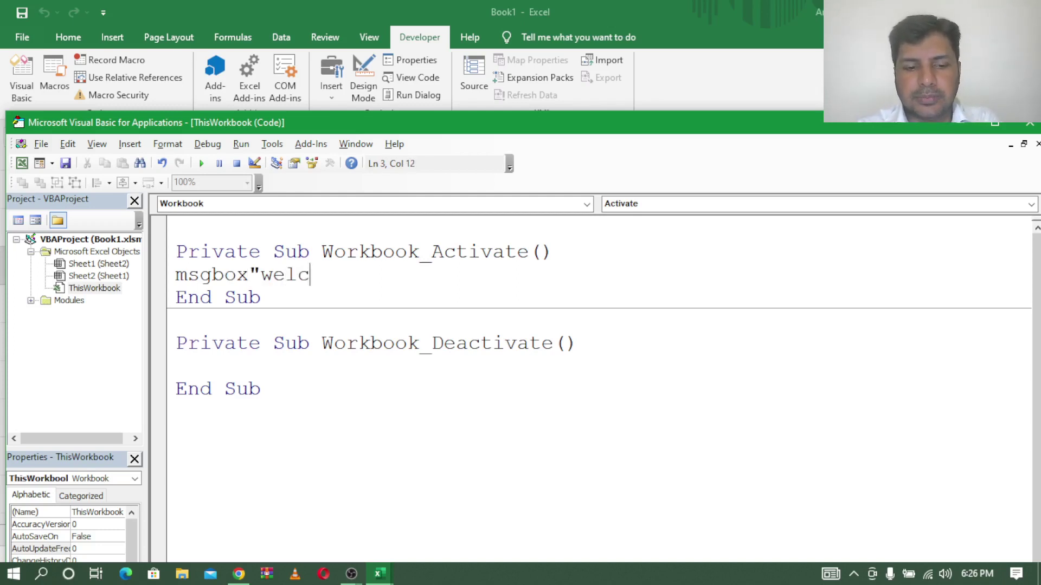
{"action": "type", "text": "ome\""}
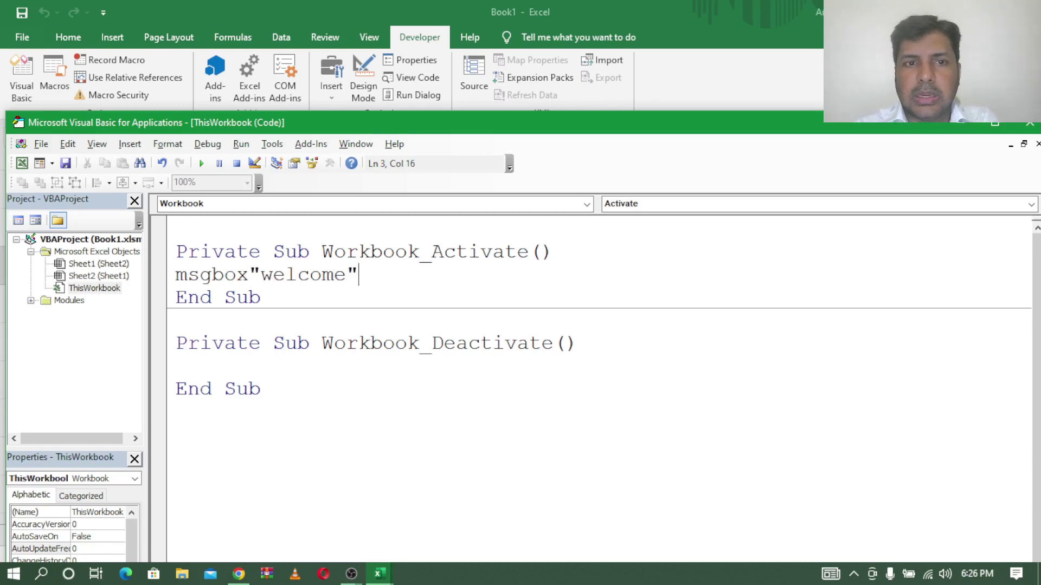
{"action": "left_click", "coordinate": [198, 370]}
{"action": "type", "text": "m"}
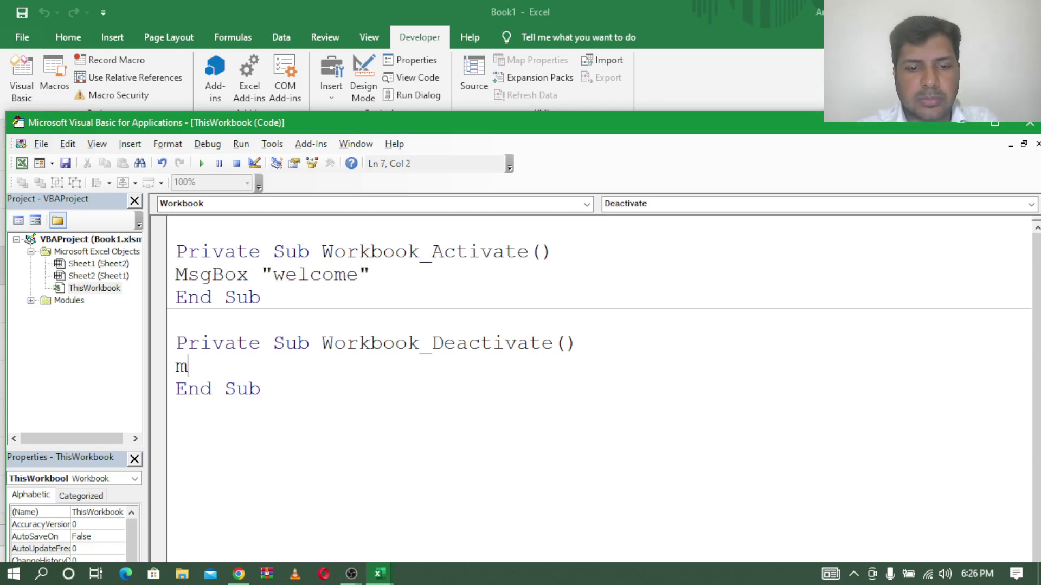
{"action": "type", "text": "sgbox"}
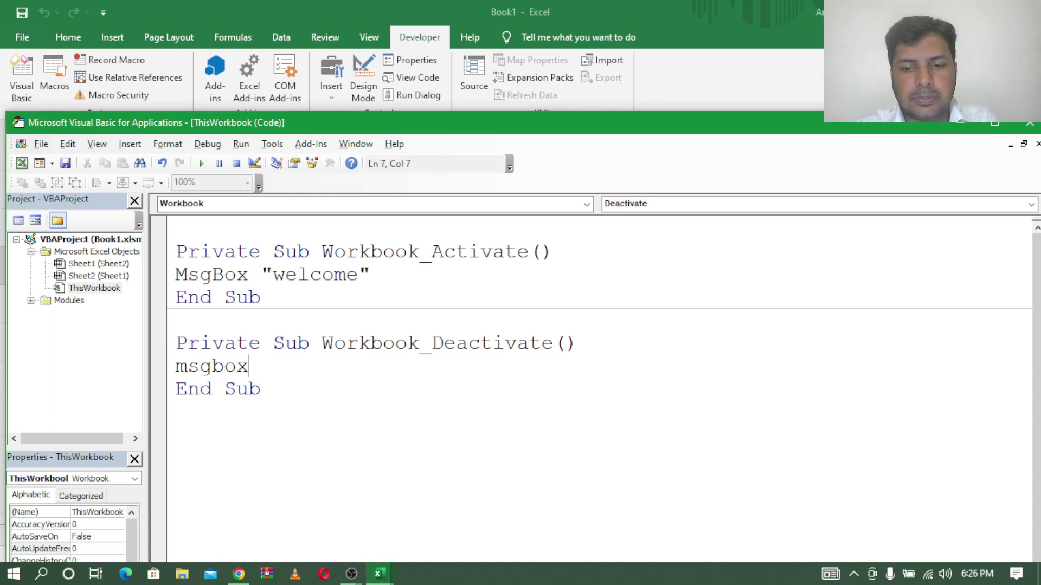
{"action": "type", "text": "\"thank "}
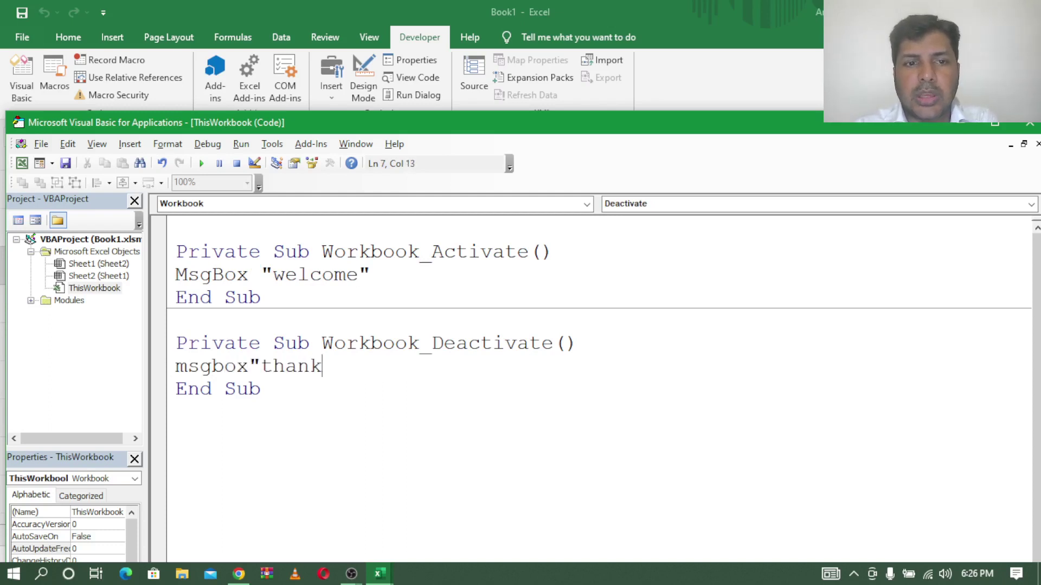
{"action": "type", "text": "you"}
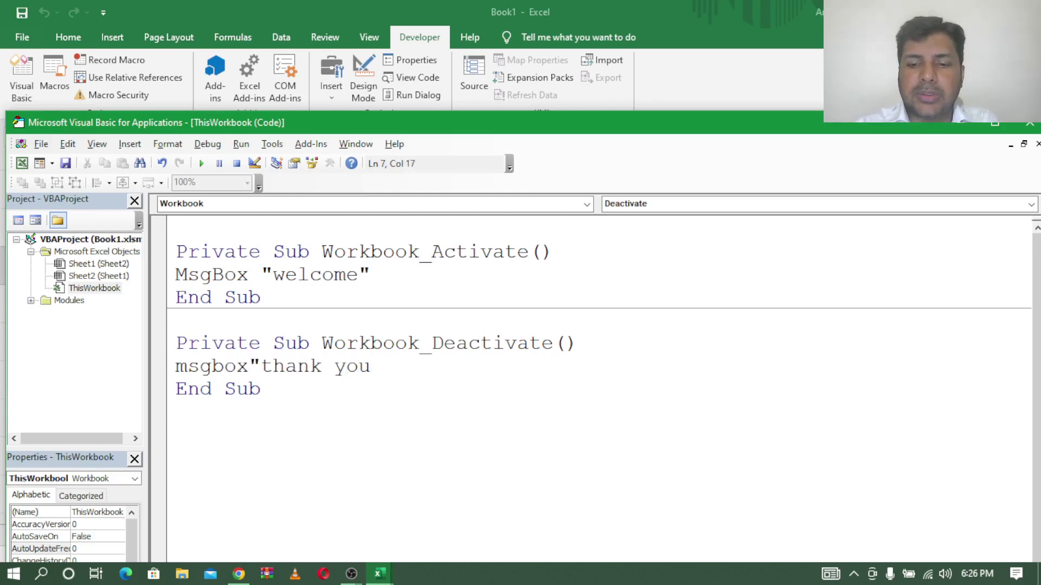
{"action": "type", "text": "\""}
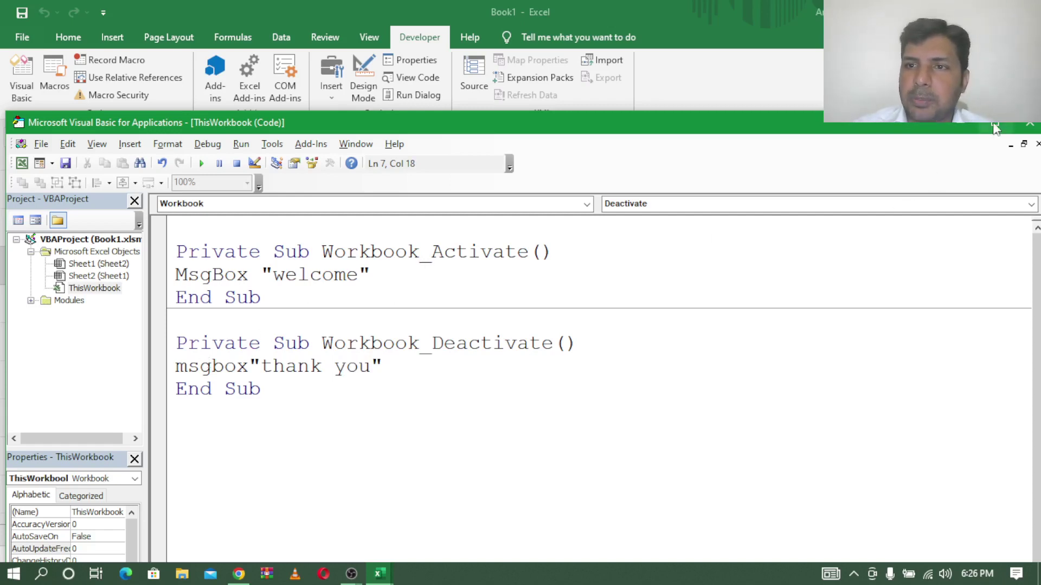
Return to the sheet, switch workbooks, and dismiss the 'thank you' and 'welcome' messages
{"action": "left_click", "coordinate": [962, 121]}
{"action": "left_click", "coordinate": [496, 374]}
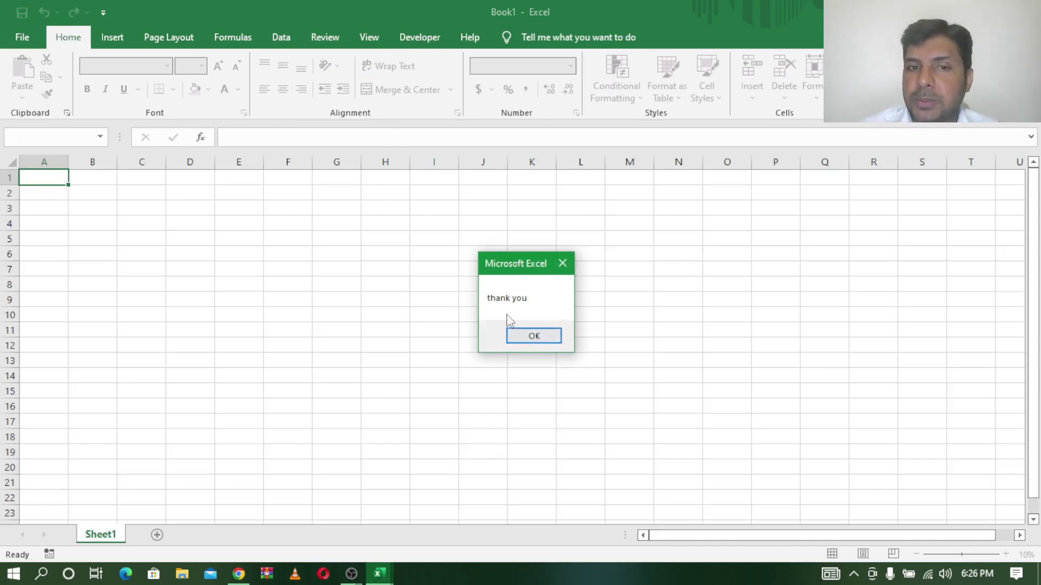
{"action": "left_click", "coordinate": [534, 337]}
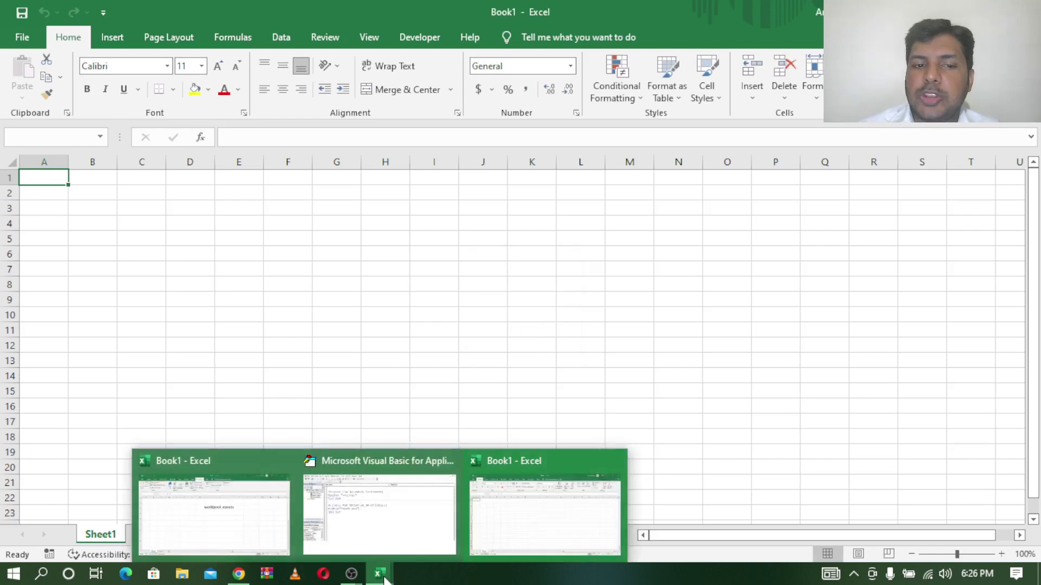
{"action": "mouse_move", "coordinate": [378, 574]}
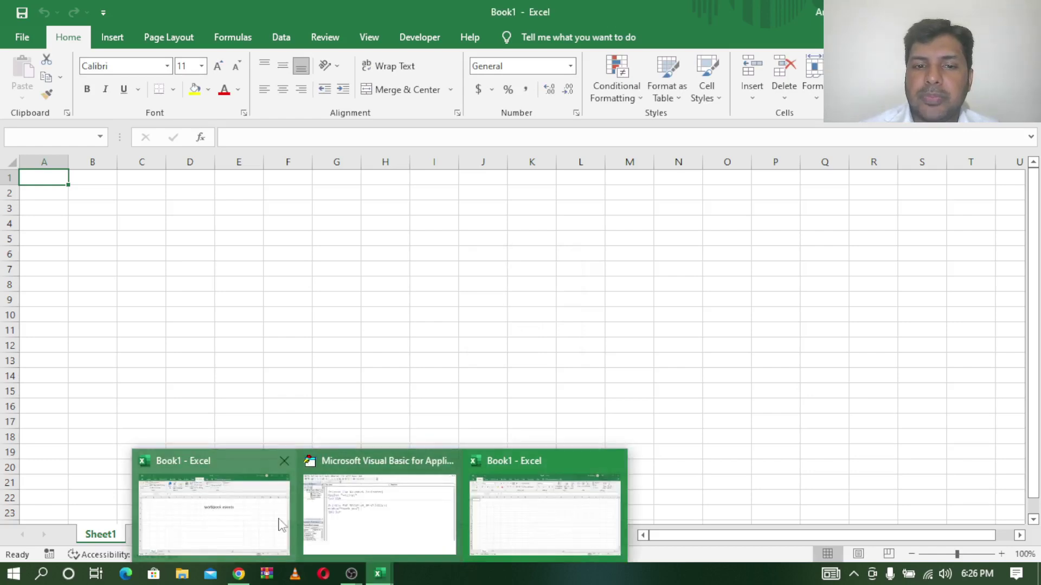
{"action": "left_click", "coordinate": [202, 506]}
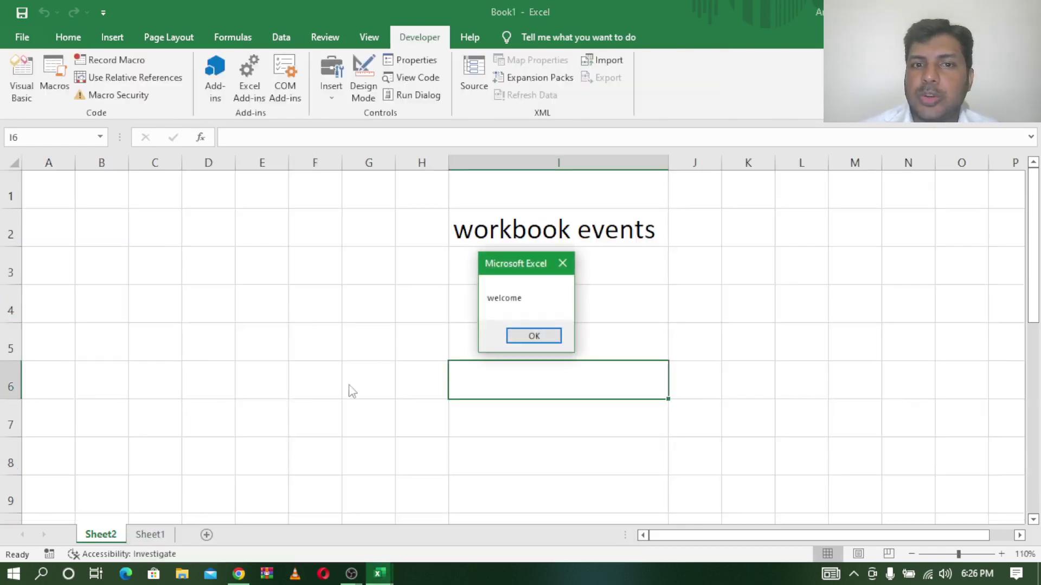
{"action": "left_click", "coordinate": [534, 336]}
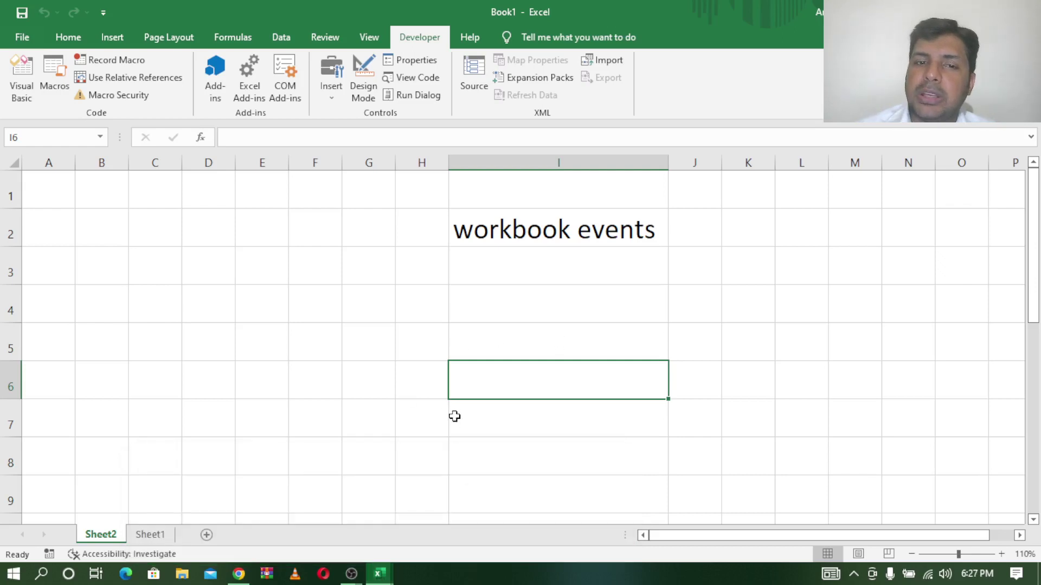
{"action": "mouse_move", "coordinate": [378, 574]}
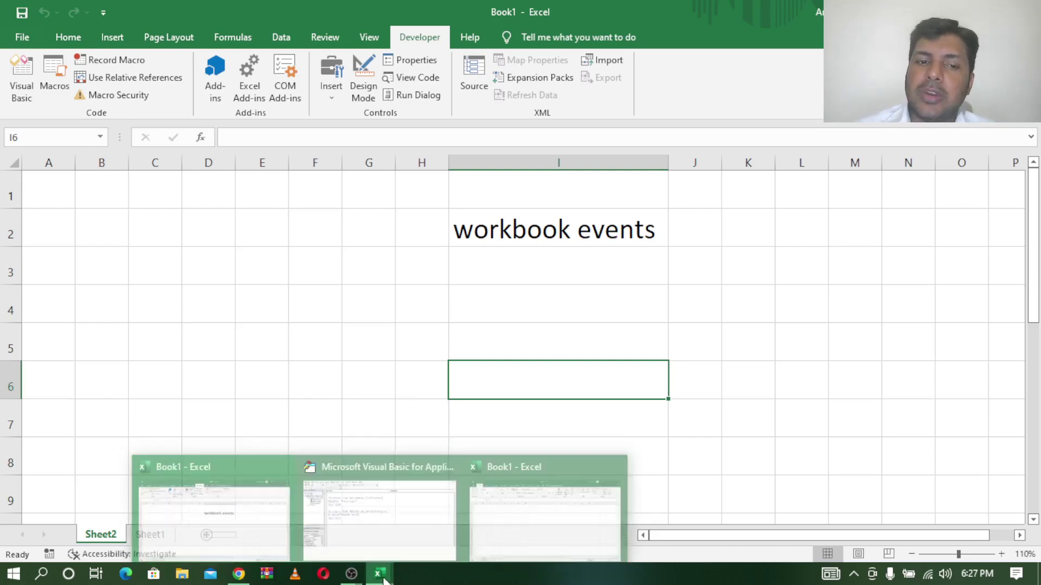
Switch to blank Book1 and back, dismissing each message, then reopen the VBA editor
{"action": "left_click", "coordinate": [544, 495]}
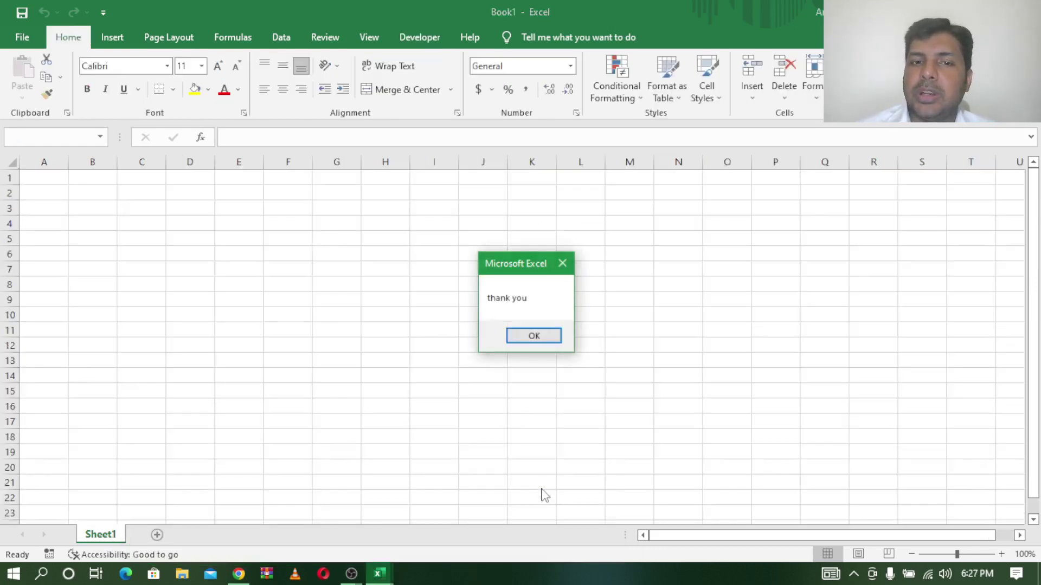
{"action": "left_click", "coordinate": [534, 336]}
{"action": "mouse_move", "coordinate": [379, 574]}
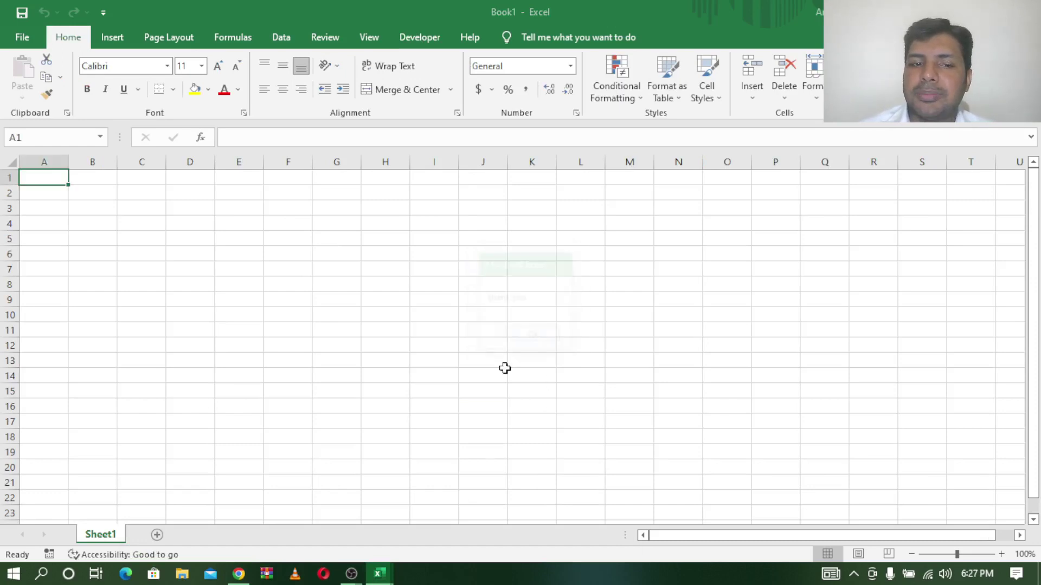
{"action": "left_click", "coordinate": [251, 501]}
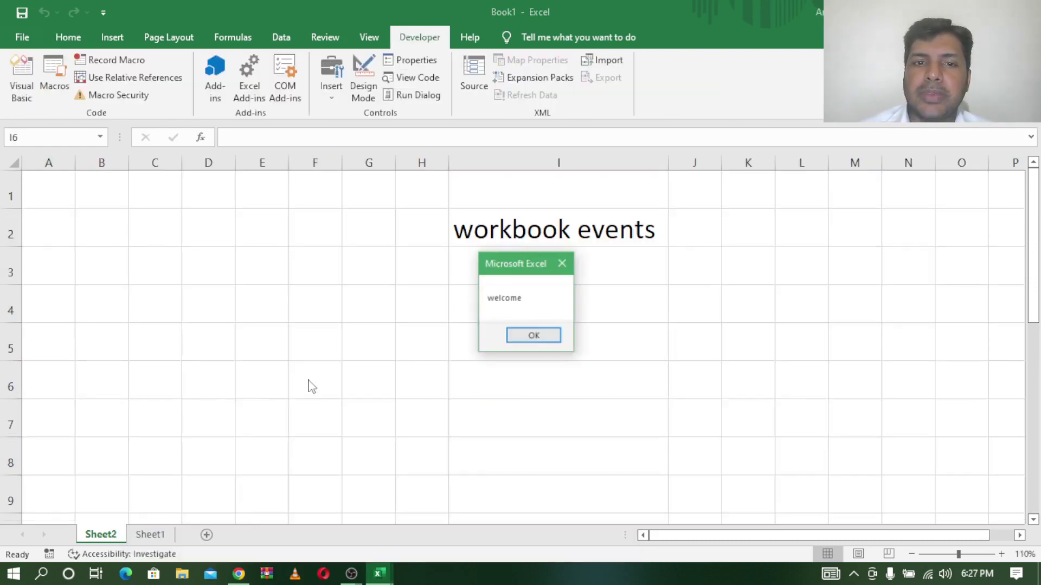
{"action": "left_click", "coordinate": [531, 337]}
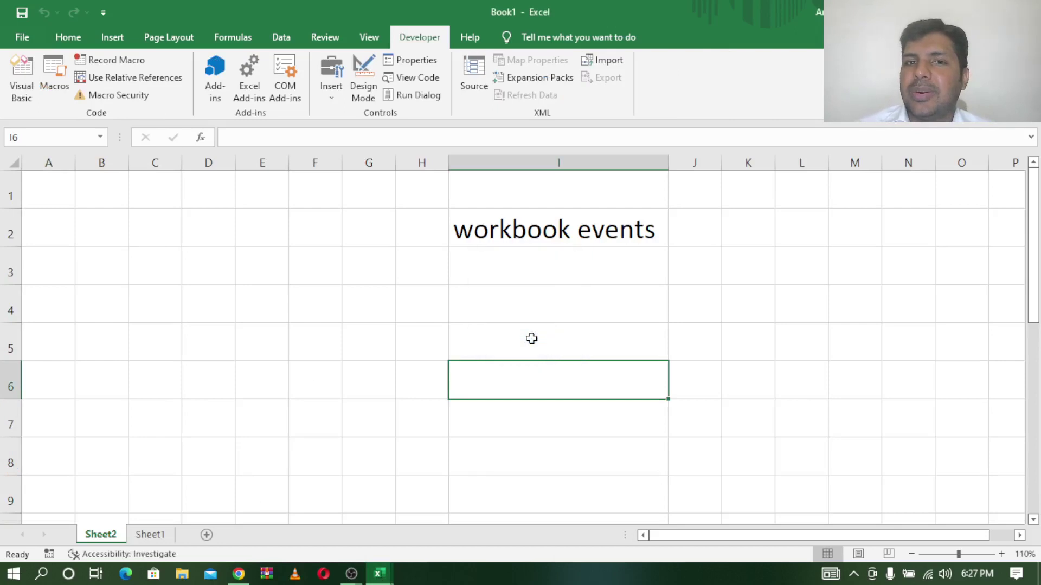
{"action": "left_click", "coordinate": [25, 83]}
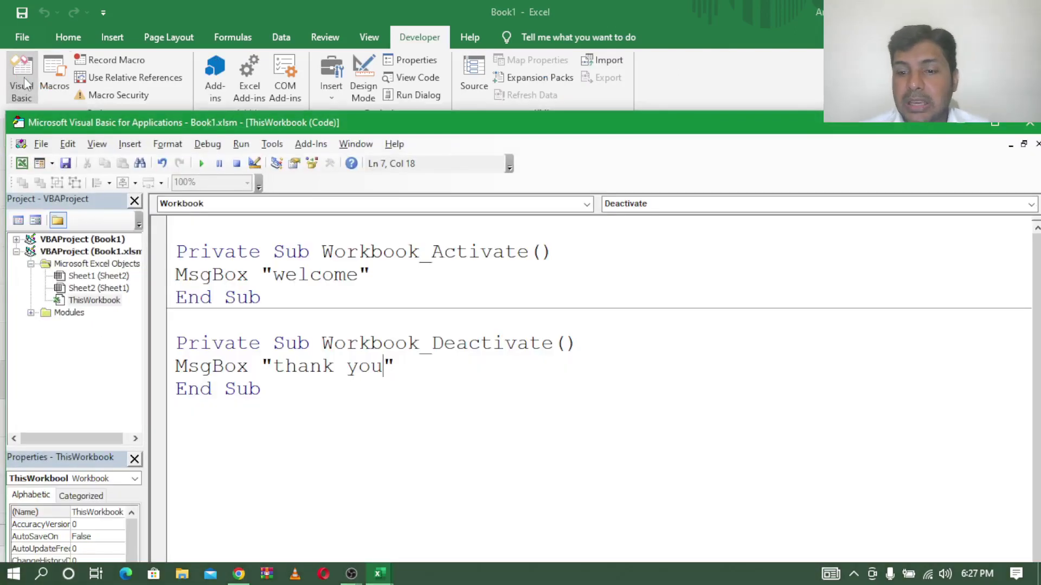
Insert empty Workbook_WindowResize and Workbook_NewSheet stubs from the event list, then select the old Activate/Deactivate code
{"action": "left_click", "coordinate": [677, 203]}
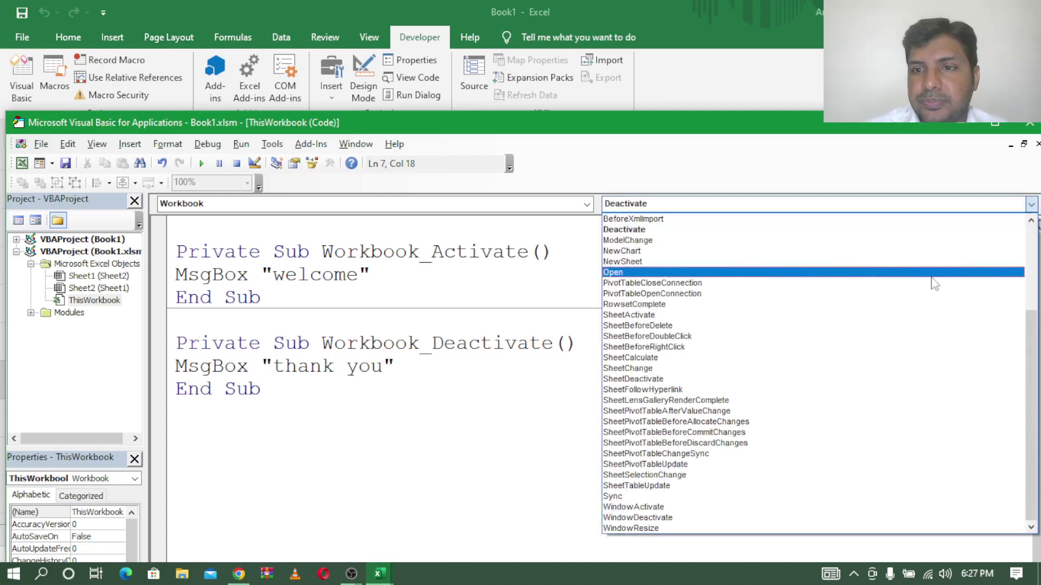
{"action": "left_click_drag", "start_coordinate": [1032, 324], "coordinate": [994, 380]}
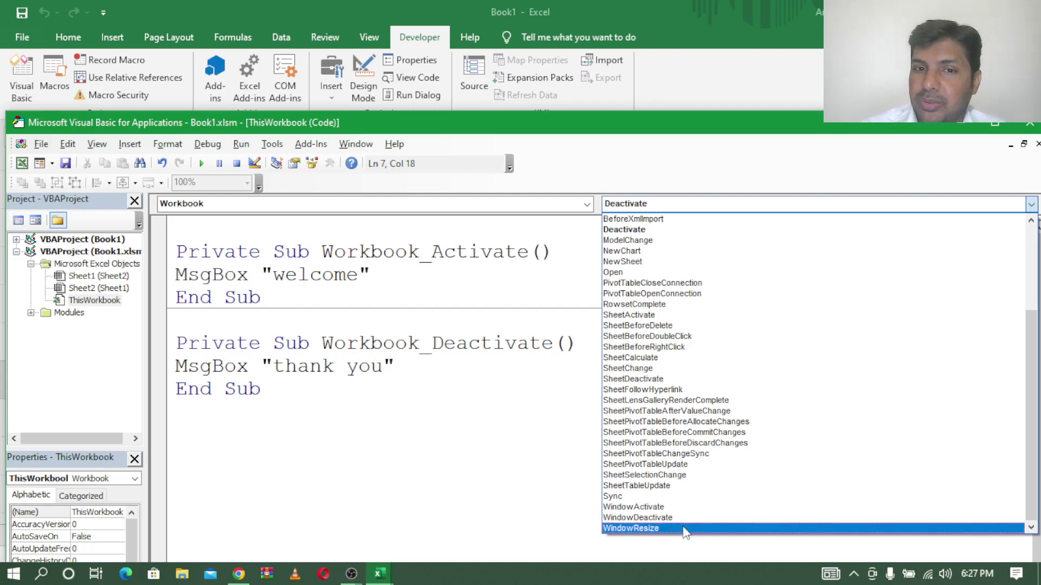
{"action": "left_click", "coordinate": [685, 529]}
{"action": "left_click", "coordinate": [1030, 205]}
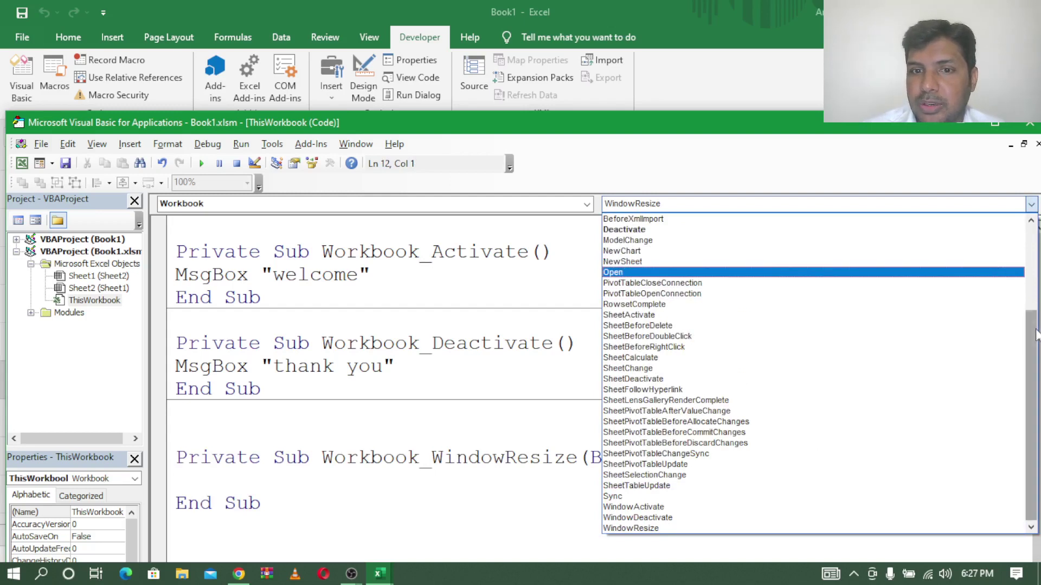
{"action": "left_click_drag", "start_coordinate": [1036, 334], "coordinate": [1034, 250]}
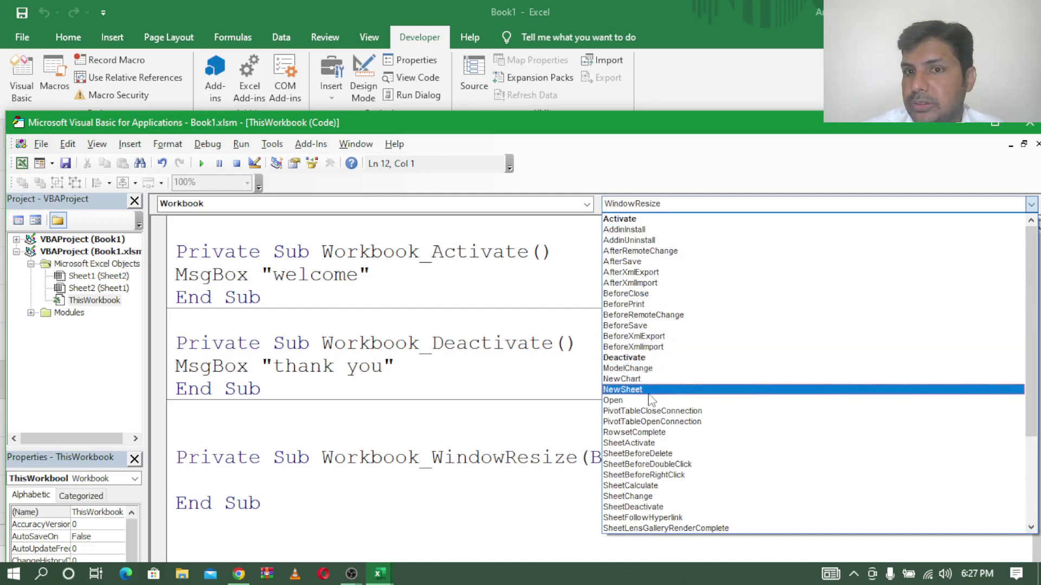
{"action": "left_click", "coordinate": [624, 389]}
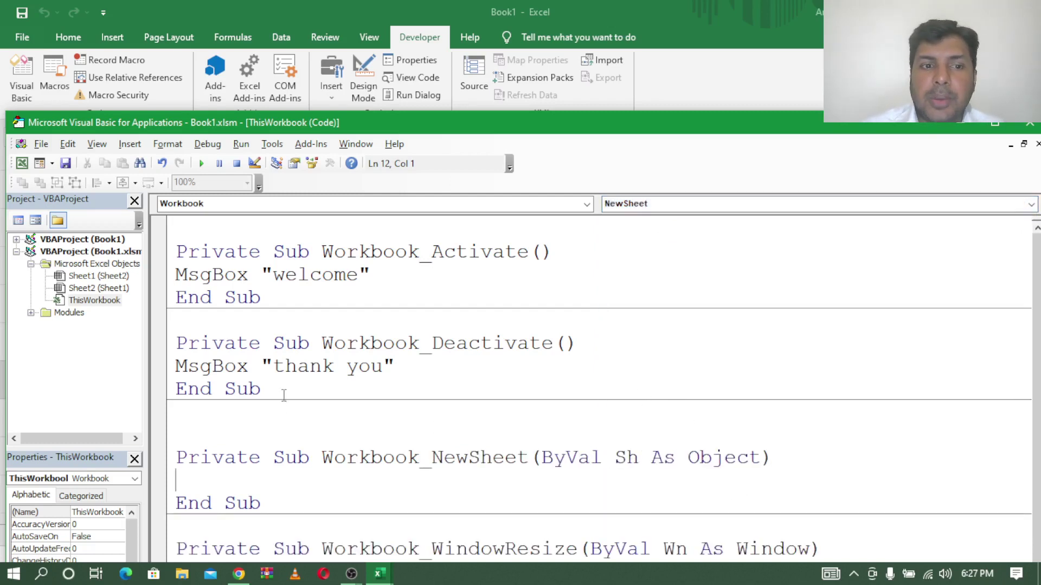
{"action": "left_click_drag", "start_coordinate": [284, 395], "coordinate": [181, 242]}
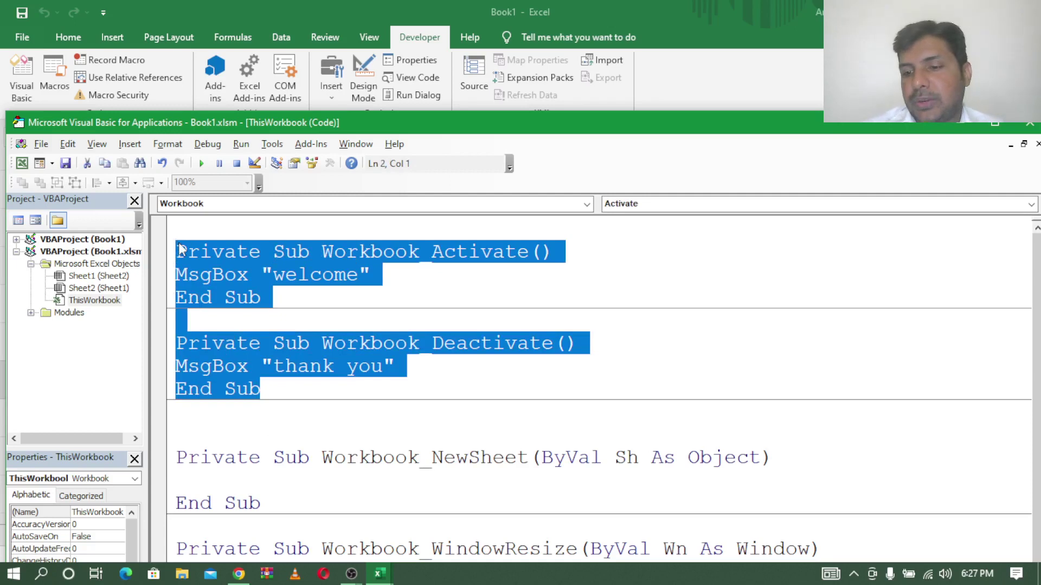
Delete the old Activate and Deactivate procedures and make NewSheet show msgbox "you have moved to new sheet"
{"action": "key", "text": "Delete"}
{"action": "key", "text": "Delete"}
{"action": "key", "text": "Delete"}
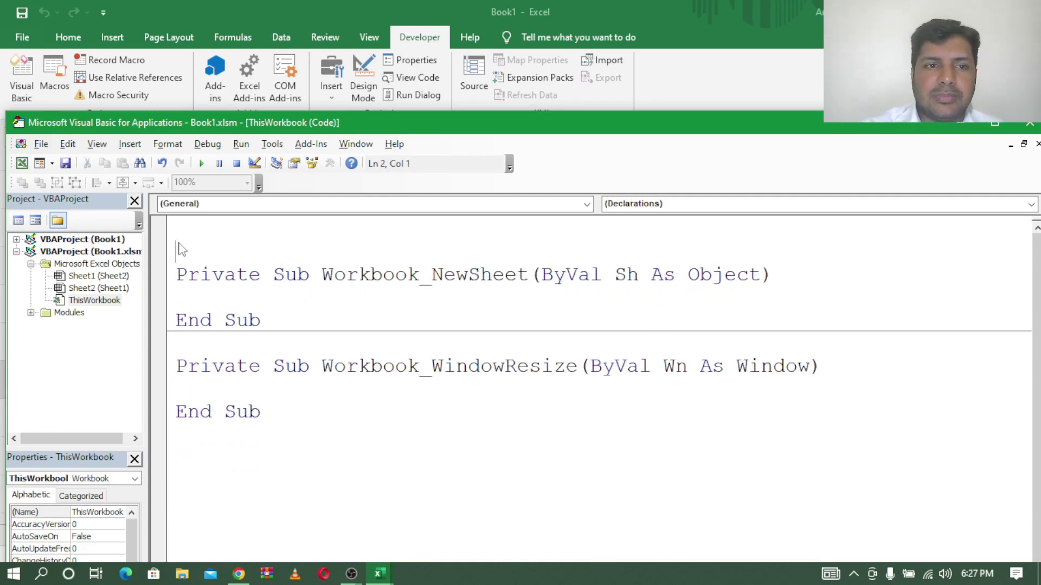
{"action": "key", "text": "Delete"}
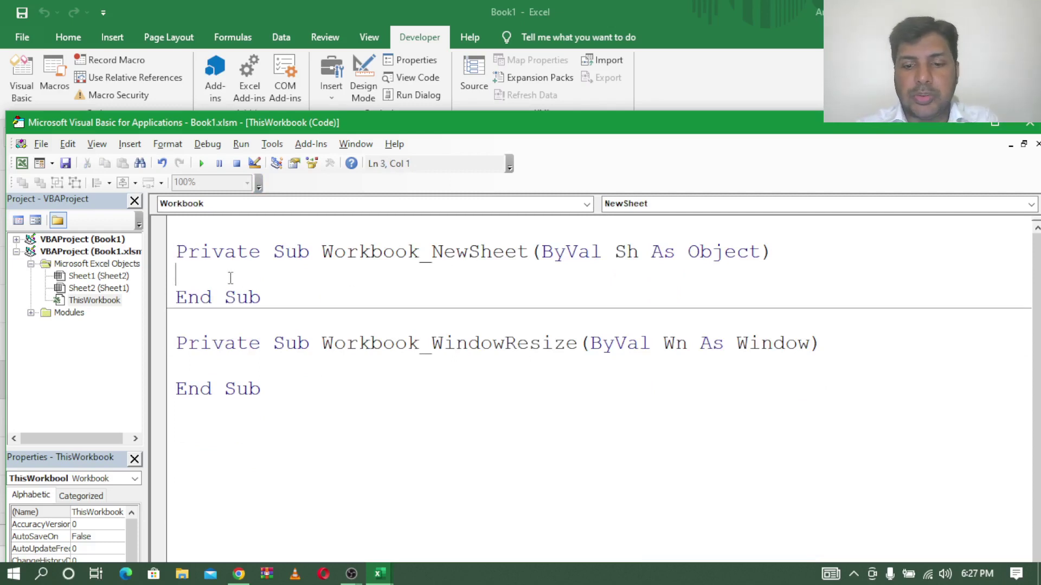
{"action": "type", "text": "\""}
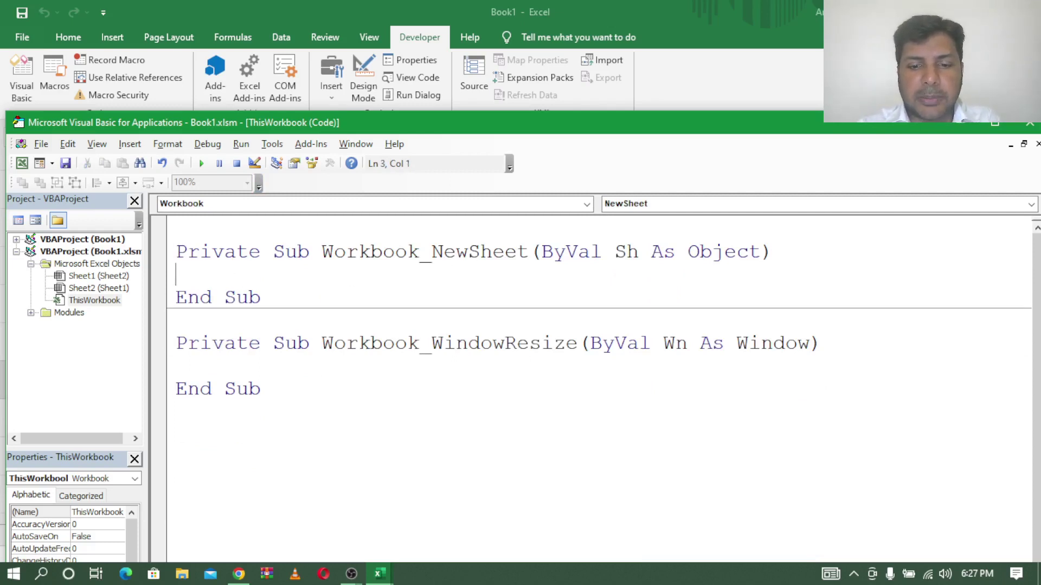
{"action": "type", "text": "msg"}
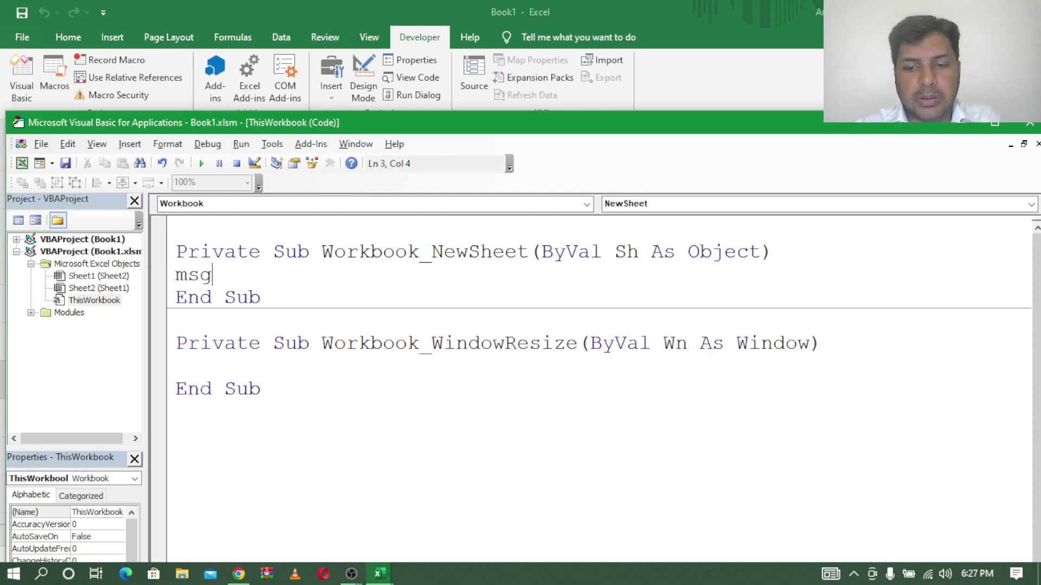
{"action": "type", "text": "\""}
{"action": "type", "text": "bo"}
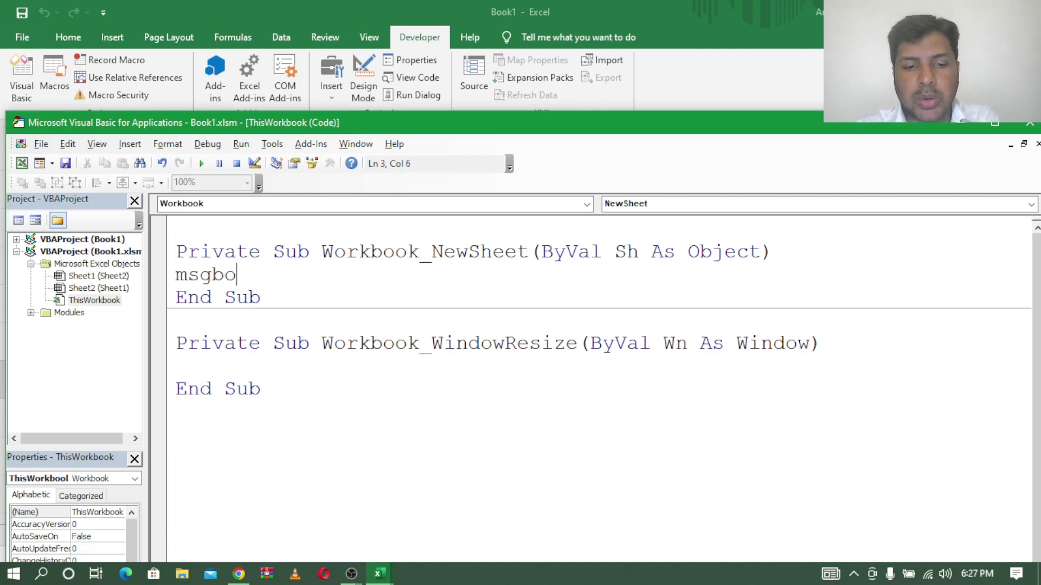
{"action": "type", "text": "x"}
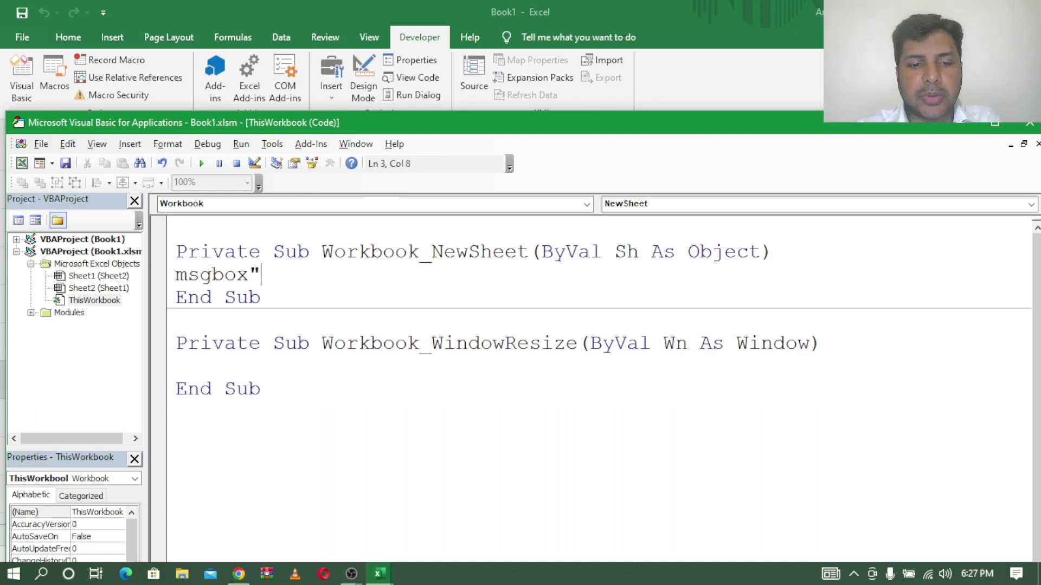
{"action": "type", "text": "you ha"}
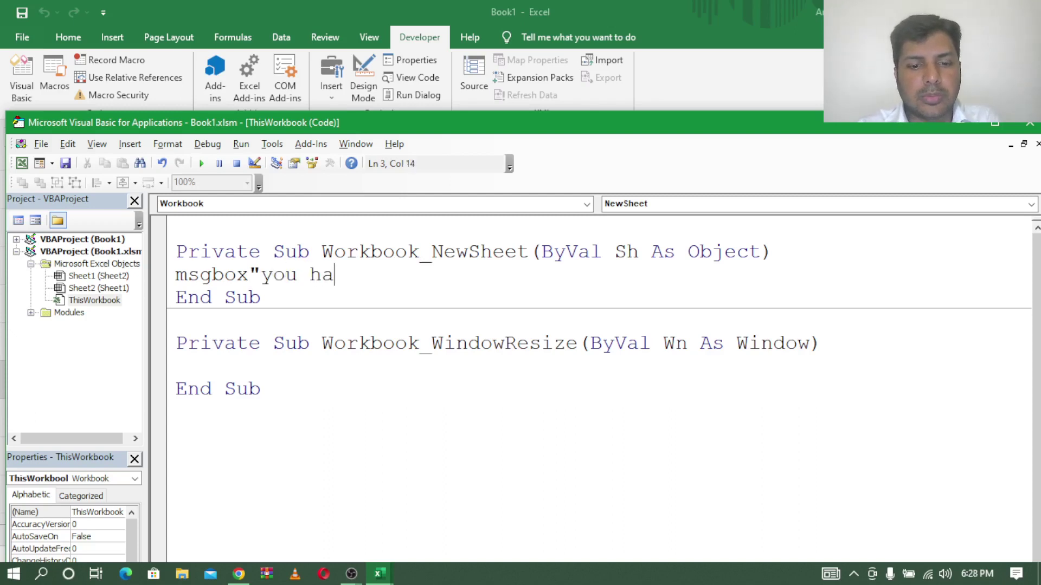
{"action": "type", "text": "ve mo"}
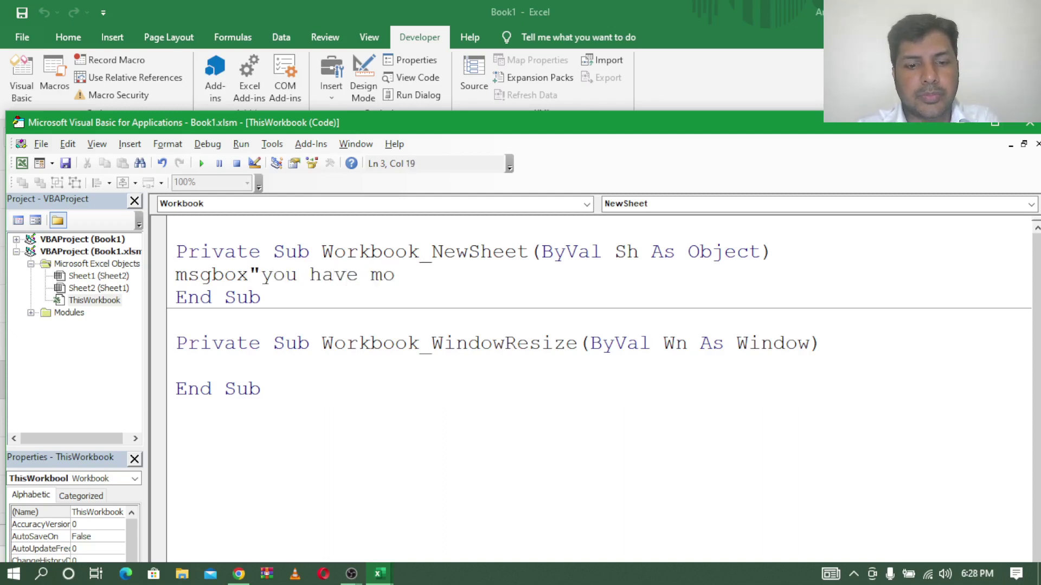
{"action": "type", "text": "ved to "}
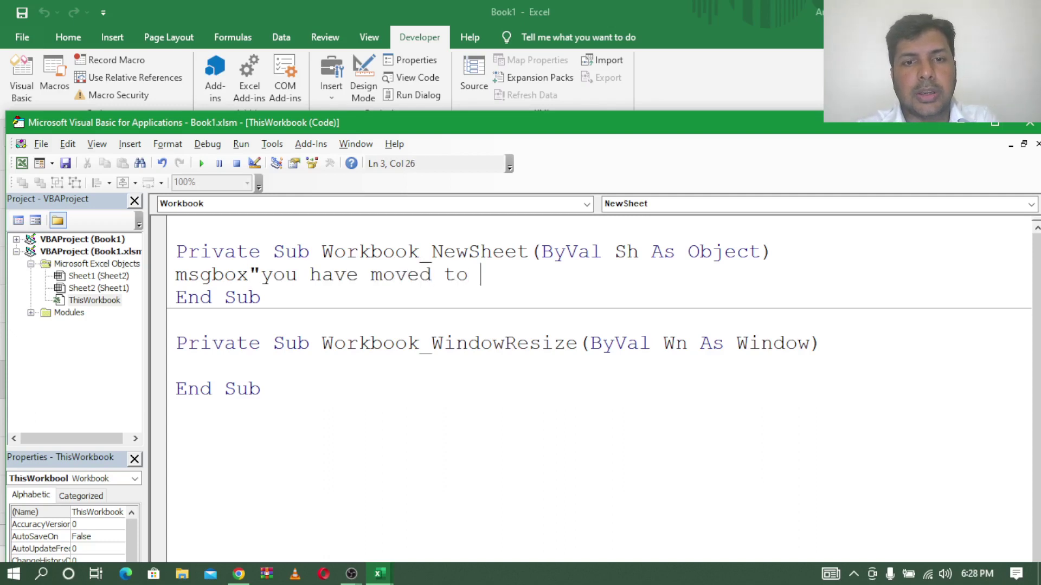
{"action": "type", "text": "new s"}
{"action": "key", "text": "BackSpace"}
{"action": "type", "text": "w"}
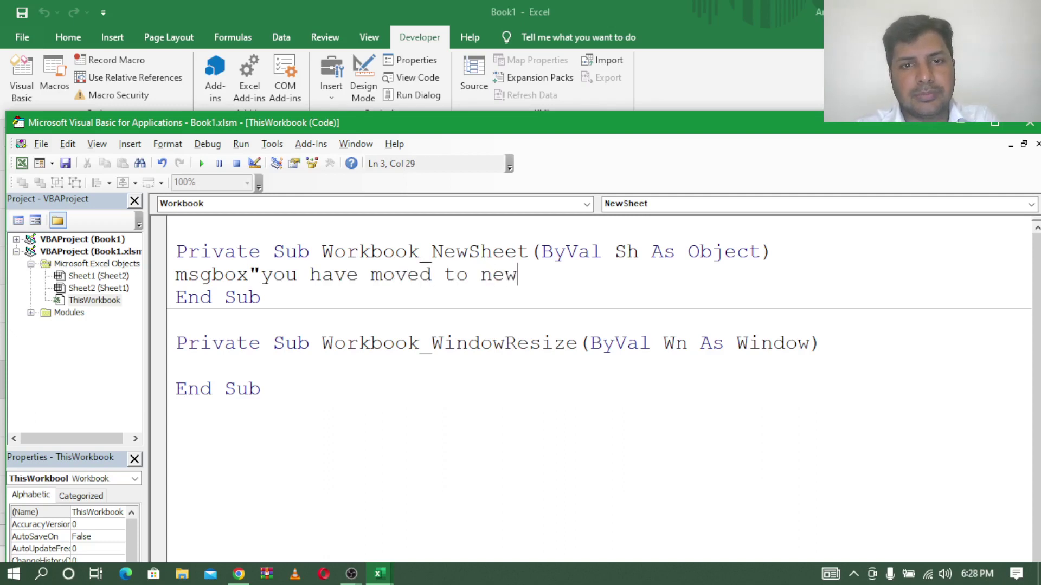
{"action": "type", "text": " sheet"}
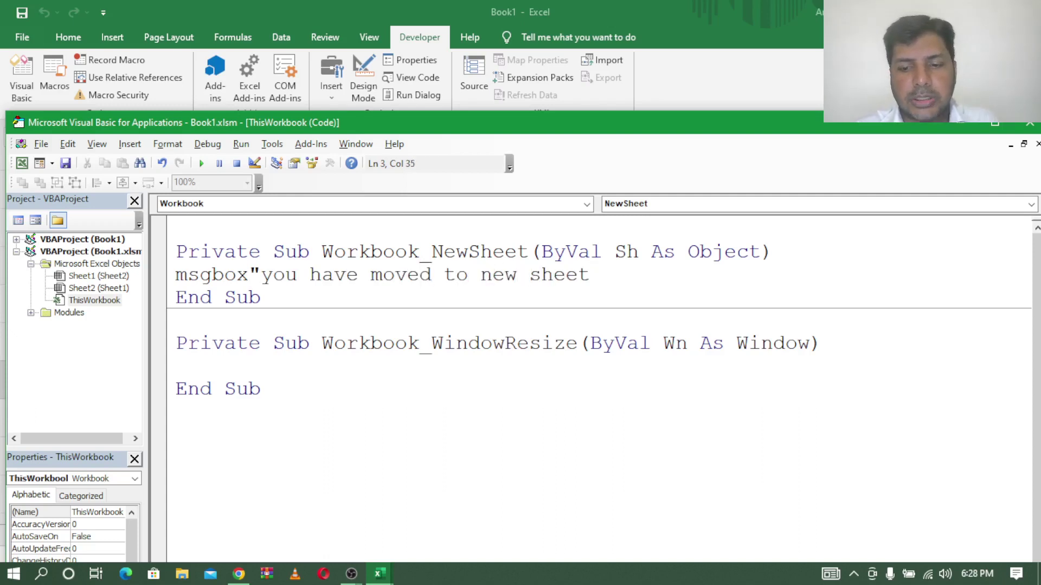
{"action": "type", "text": "\""}
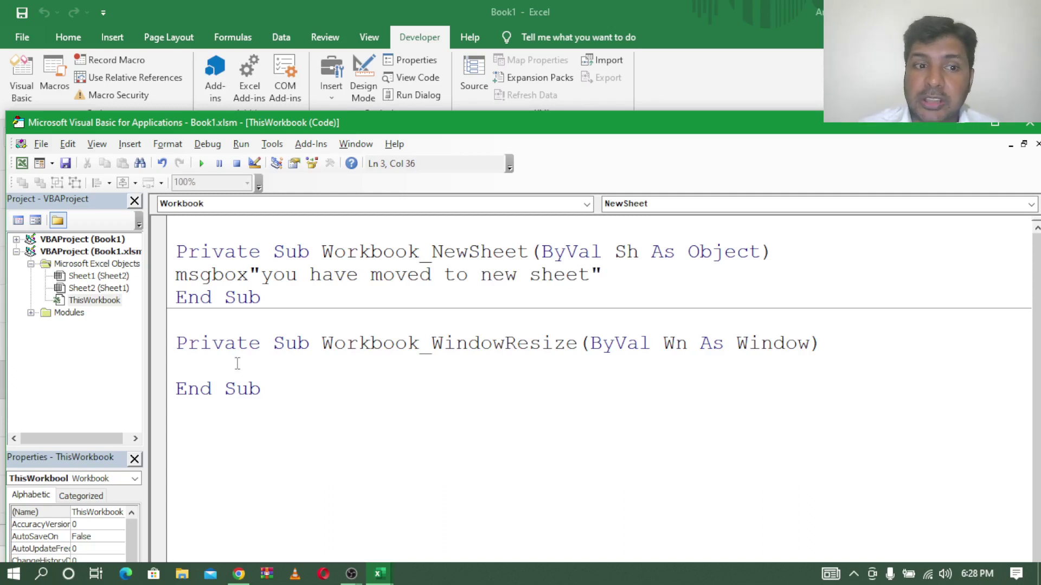
Make WindowResize show msgbox "you have resized window" and minimize the VBA editor
{"action": "left_click", "coordinate": [236, 366]}
{"action": "type", "text": "ms"}
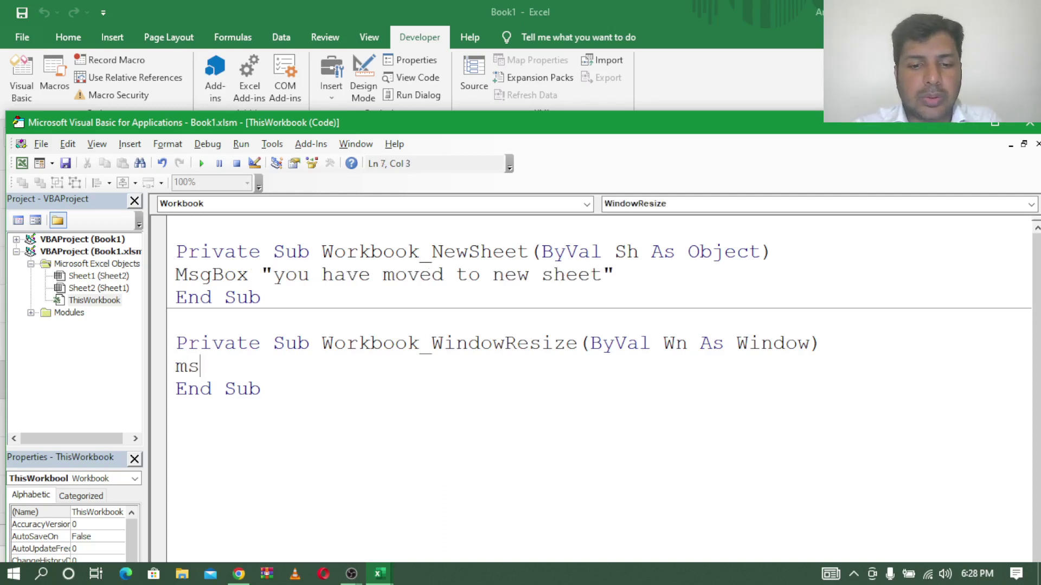
{"action": "type", "text": "g"}
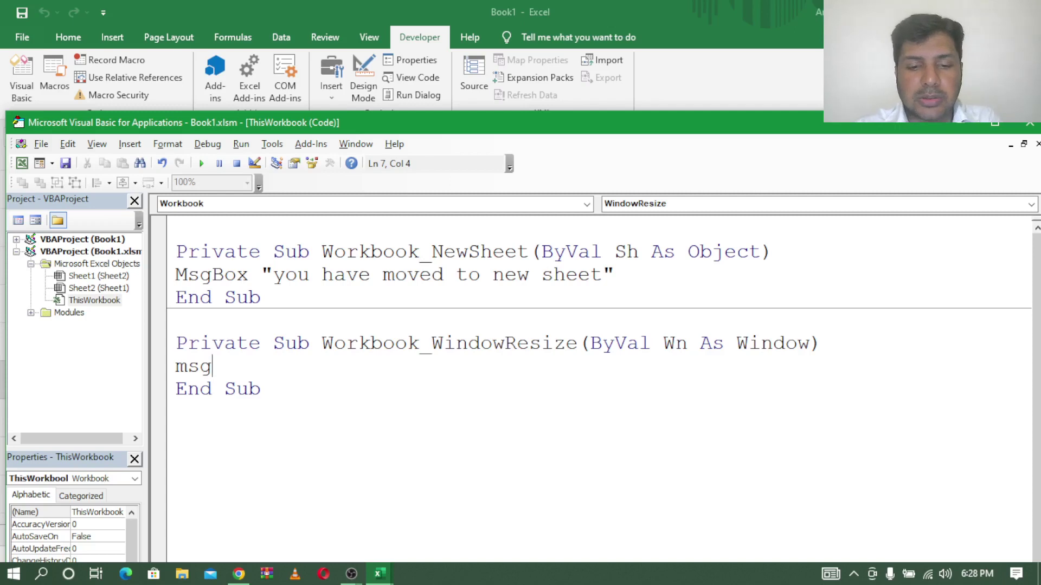
{"action": "type", "text": "box\"y"}
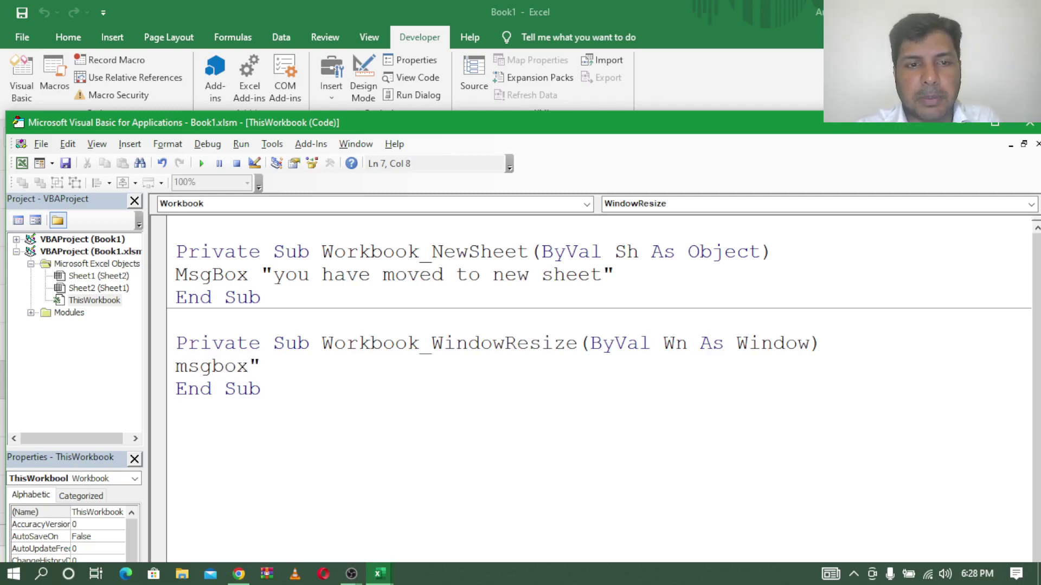
{"action": "type", "text": "ou "}
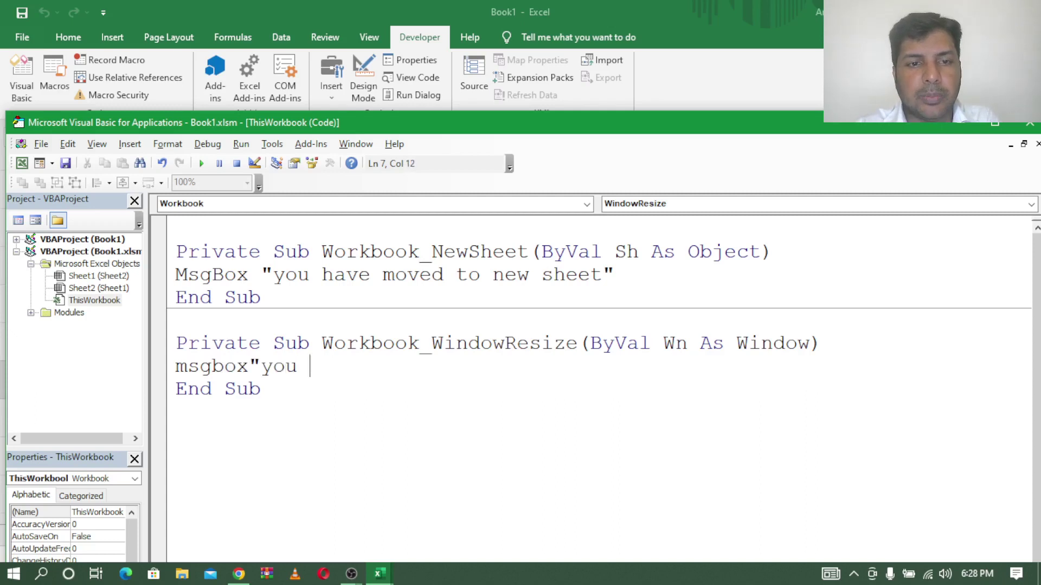
{"action": "type", "text": "have "}
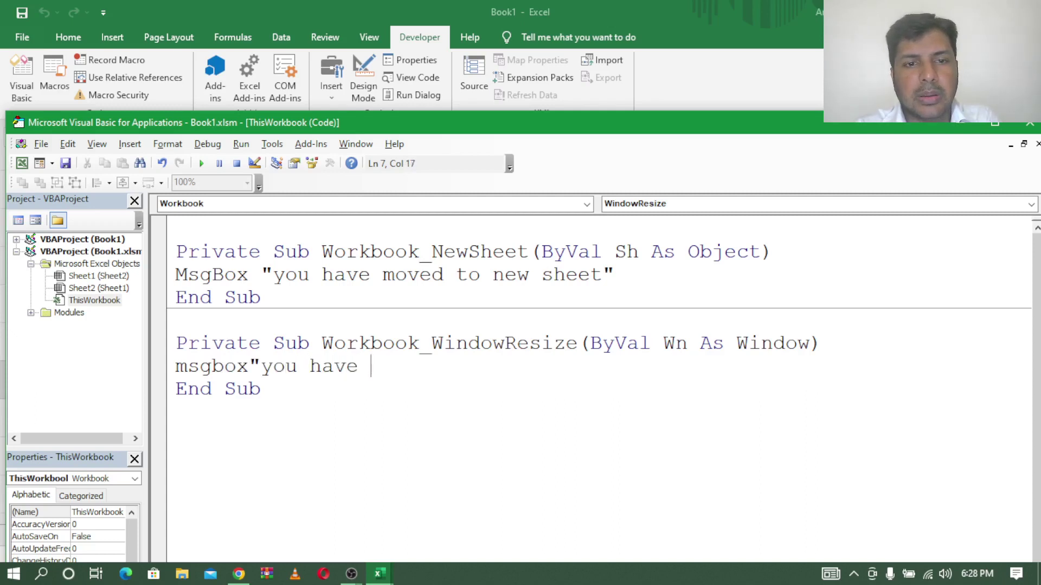
{"action": "type", "text": "min"}
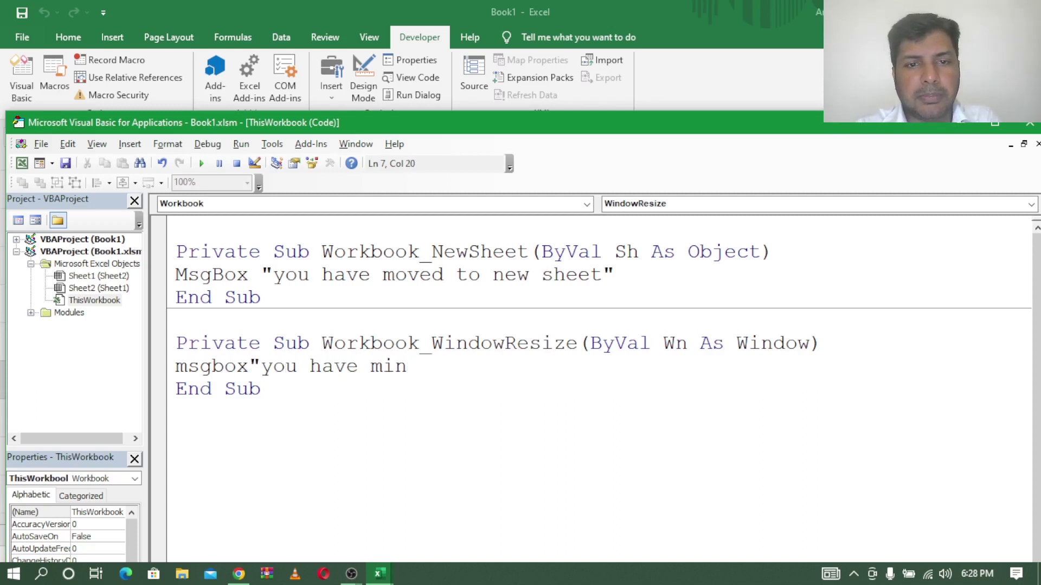
{"action": "type", "text": "i"}
{"action": "key", "text": "BackSpace"}
{"action": "key", "text": "BackSpace"}
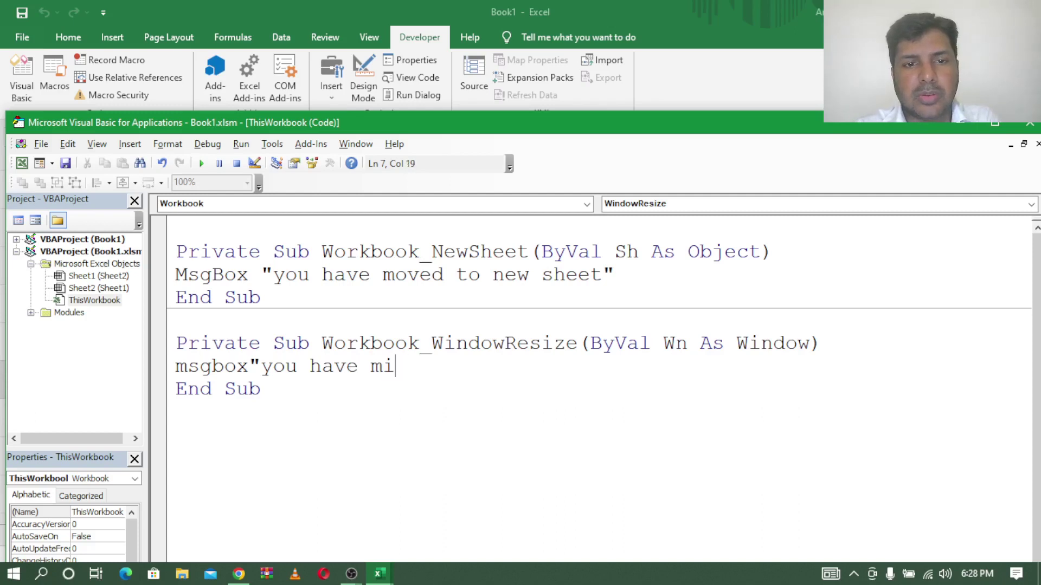
{"action": "key", "text": "BackSpace"}
{"action": "key", "text": "BackSpace"}
{"action": "type", "text": "resi"}
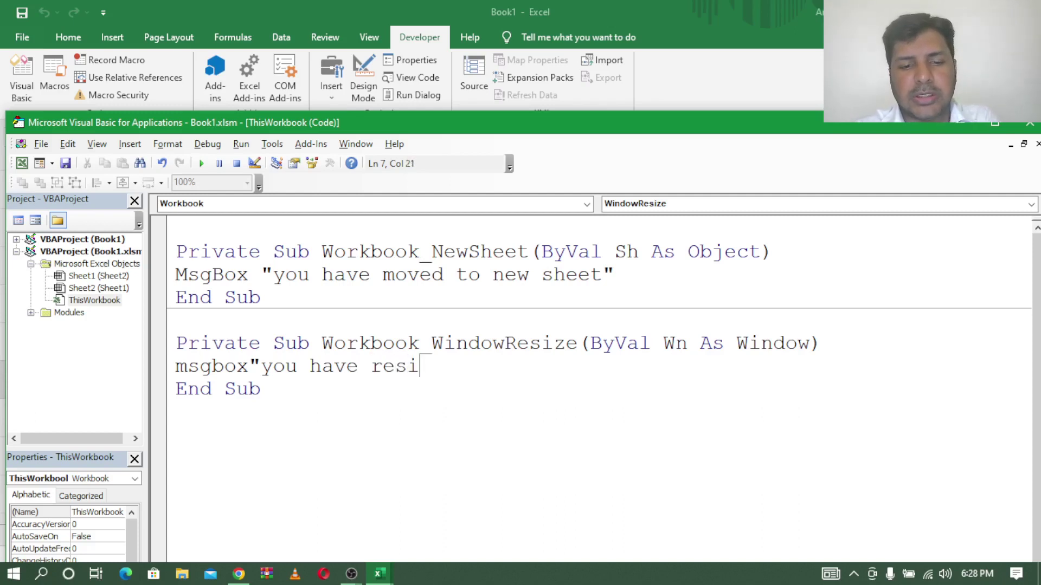
{"action": "type", "text": "ze"}
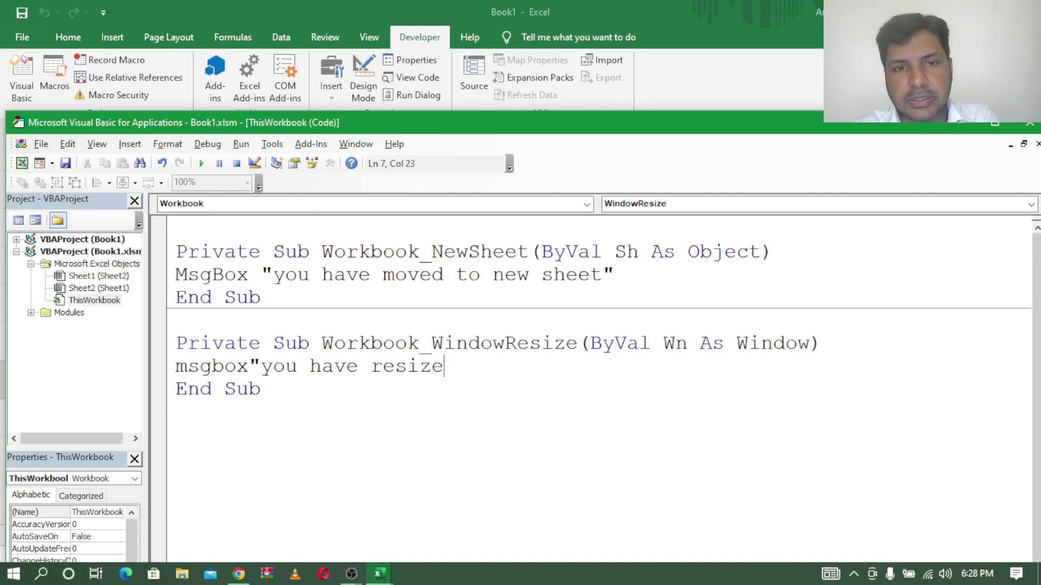
{"action": "type", "text": "s"}
{"action": "key", "text": "BackSpace"}
{"action": "type", "text": "d "}
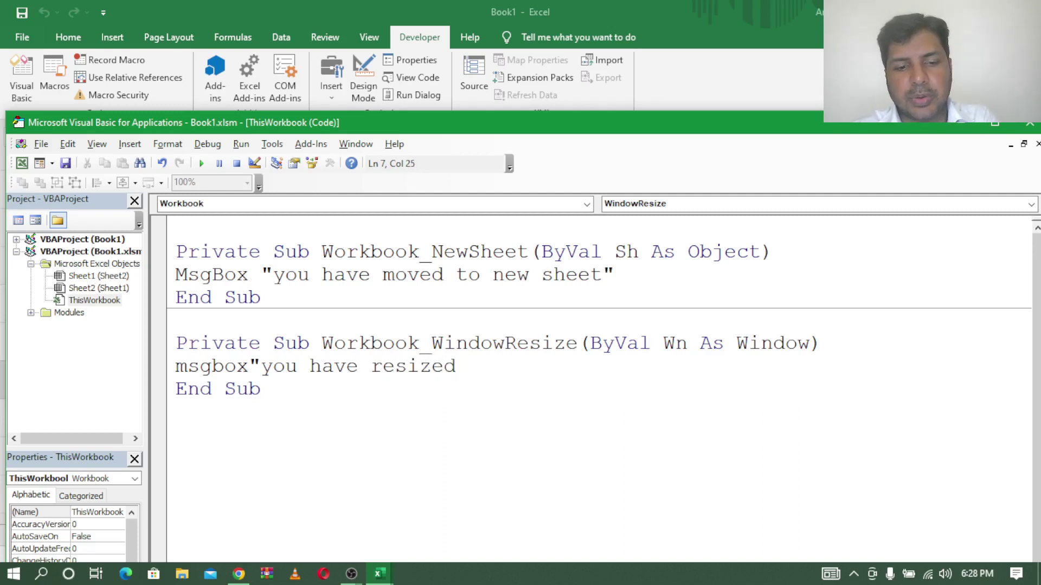
{"action": "type", "text": "windof"}
{"action": "key", "text": "BackSpace"}
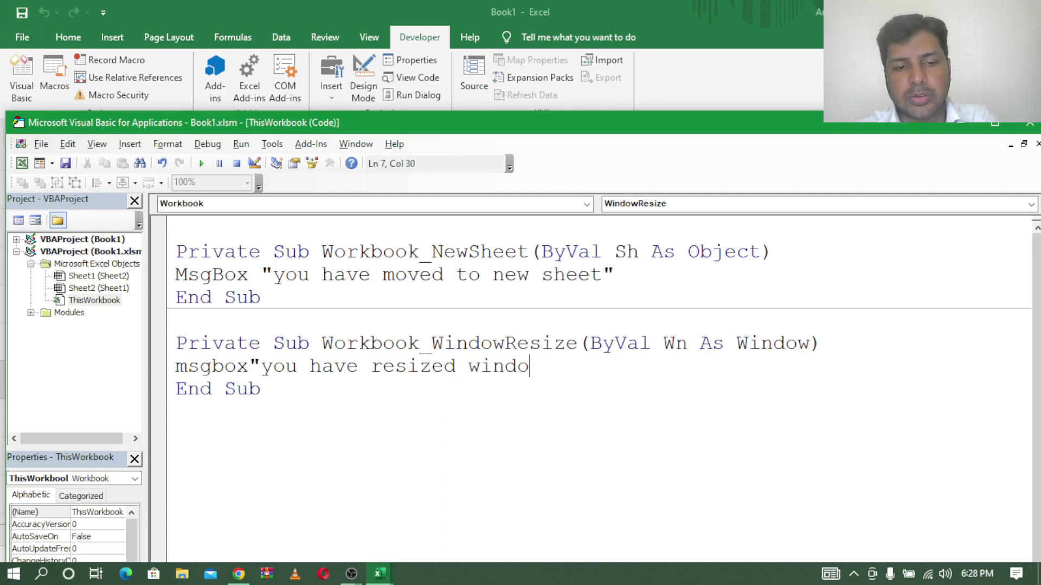
{"action": "type", "text": "w\""}
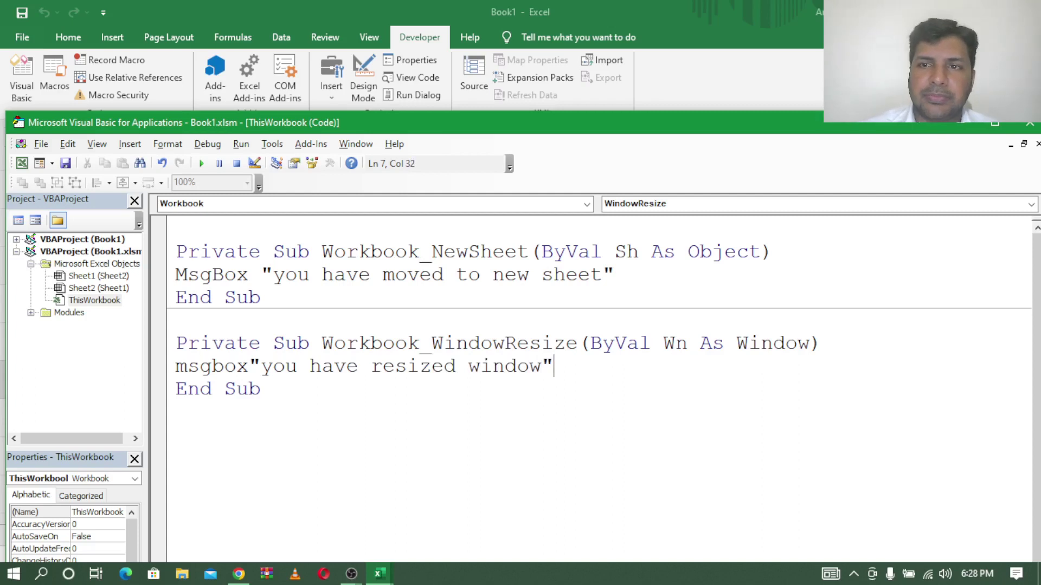
{"action": "left_click", "coordinate": [957, 128]}
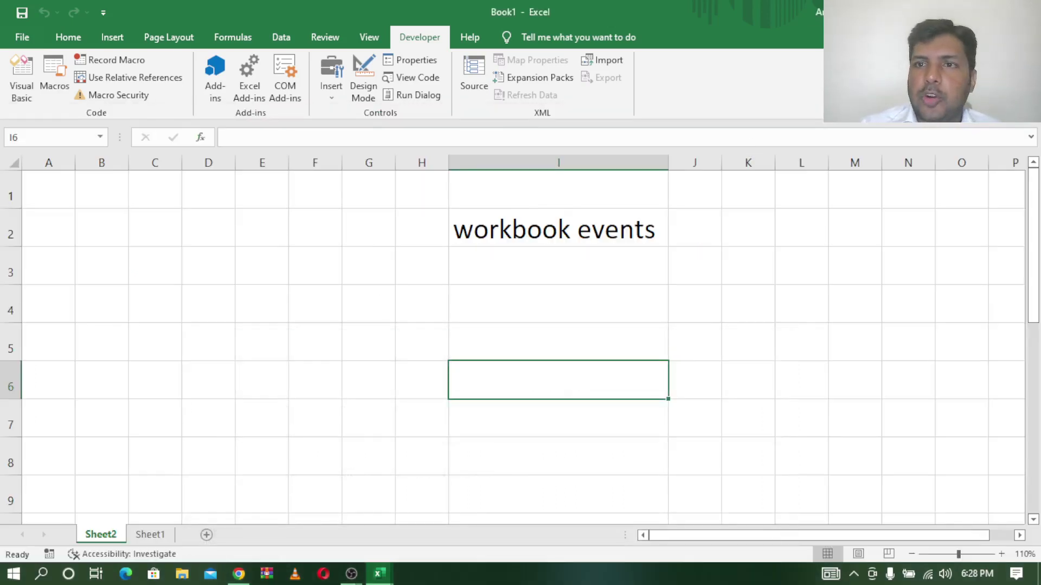
Restore then maximize the workbook window, dismissing each resize message that appears
{"action": "left_click", "coordinate": [992, 12]}
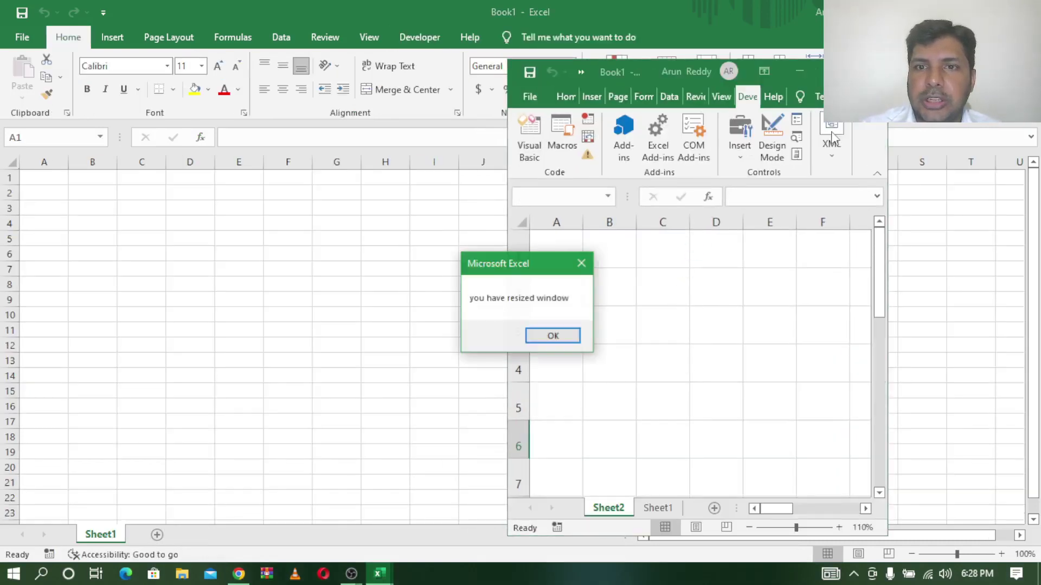
{"action": "left_click", "coordinate": [557, 339]}
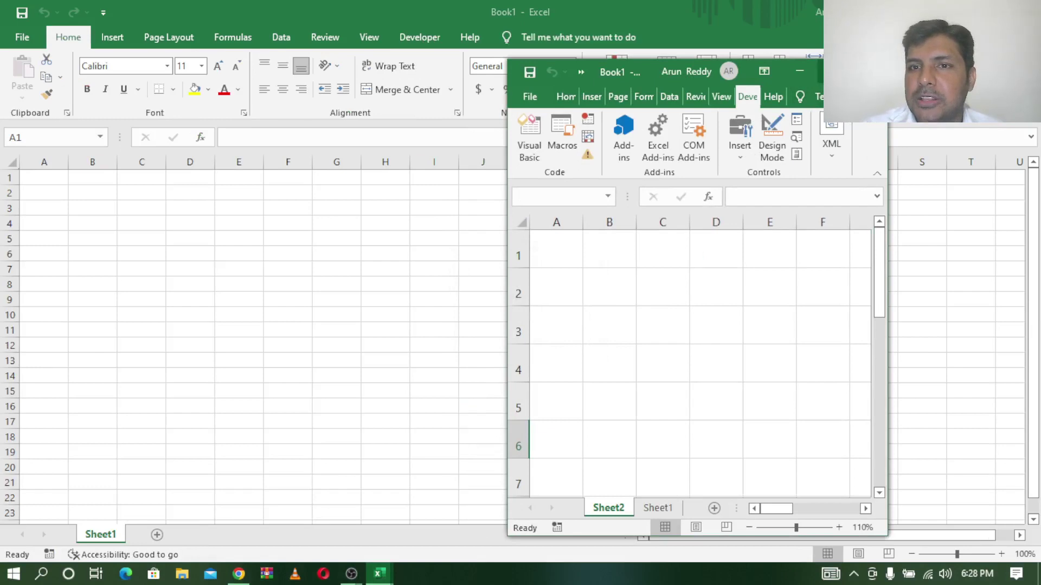
{"action": "key", "text": "super+Up"}
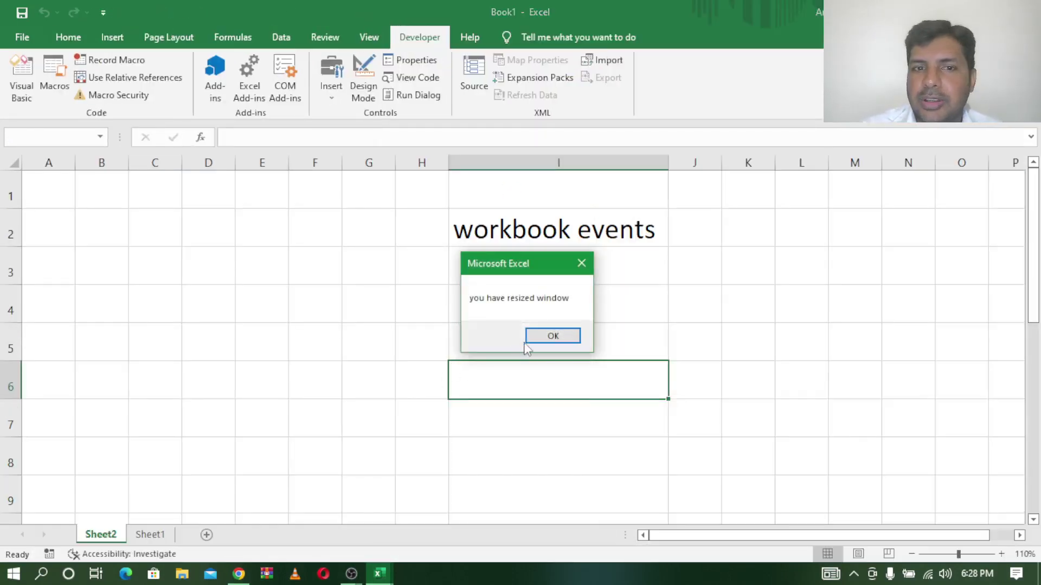
{"action": "left_click", "coordinate": [554, 339]}
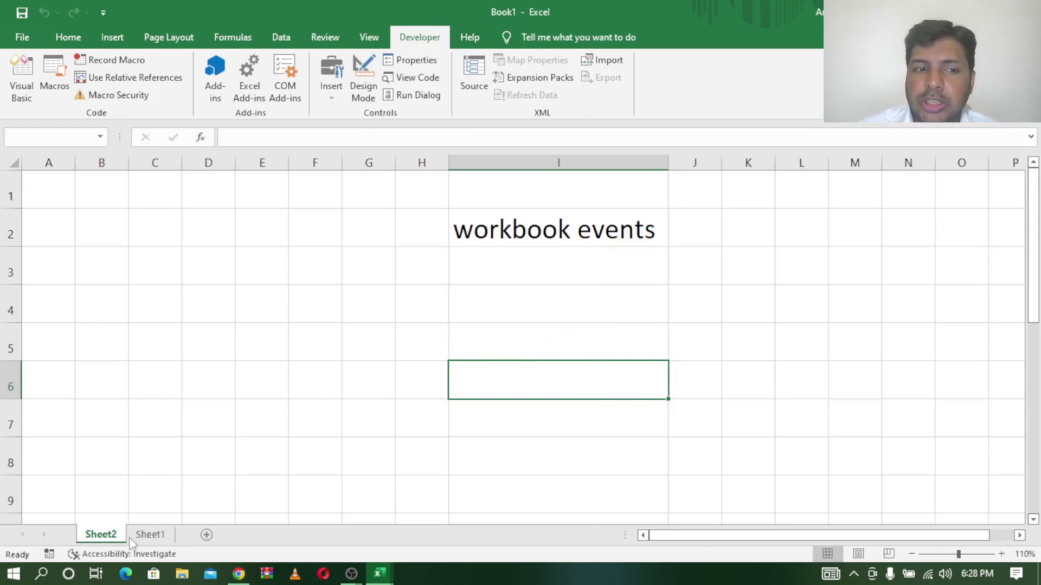
Add Sheet3 to the workbook and dismiss the "you have moved to new sheet" message
{"action": "left_click", "coordinate": [153, 536]}
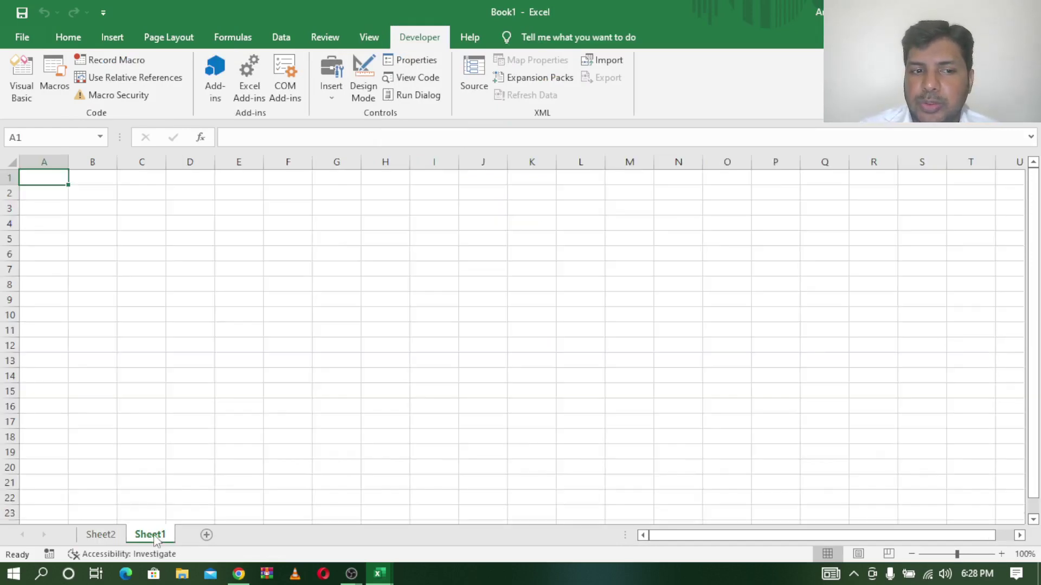
{"action": "left_click", "coordinate": [111, 536]}
{"action": "left_click", "coordinate": [160, 536]}
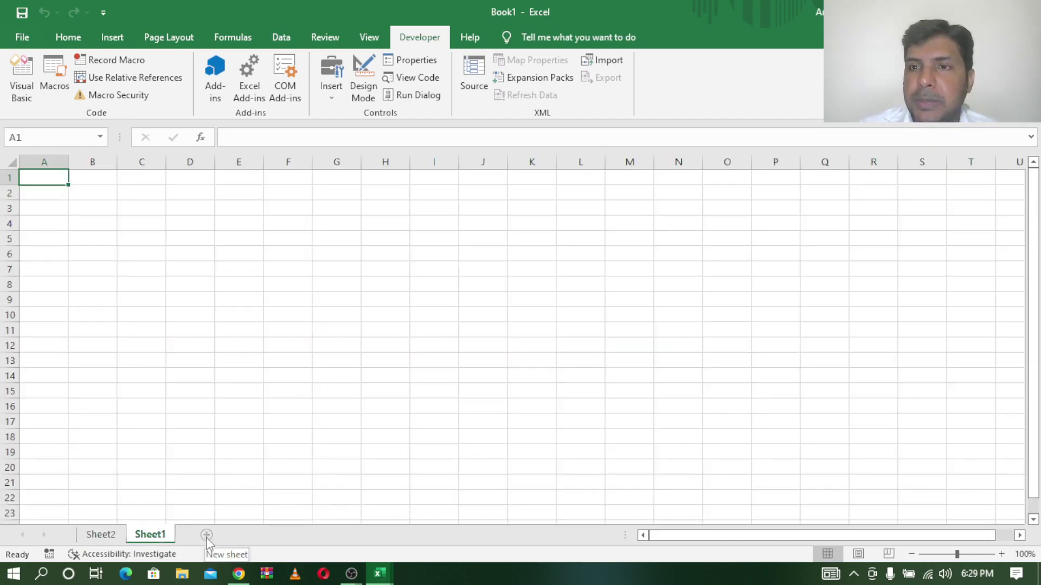
{"action": "left_click", "coordinate": [206, 535]}
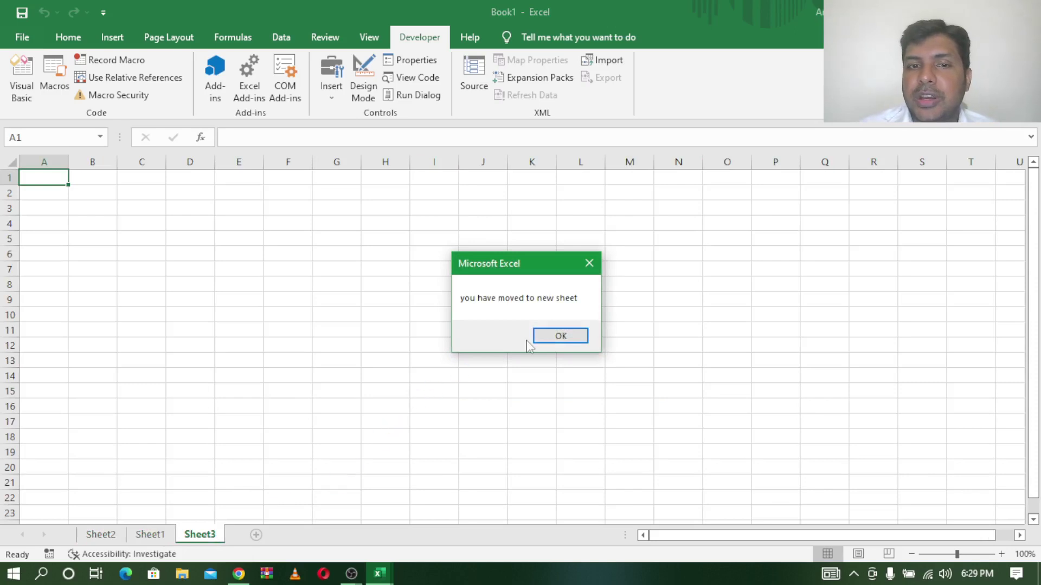
{"action": "left_click", "coordinate": [562, 337]}
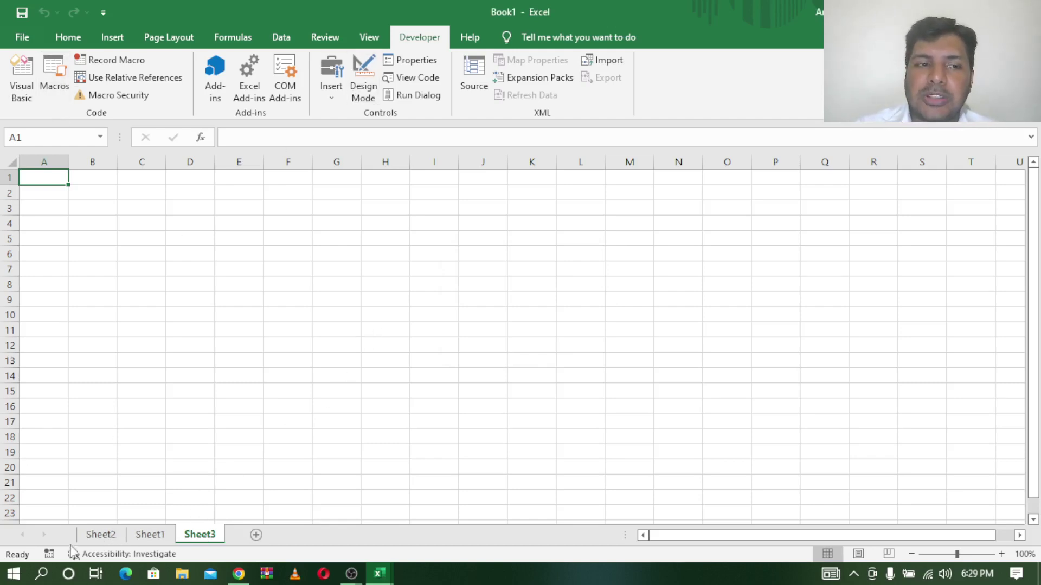
Reopen the VBA editor on ThisWorkbook, review the NewSheet and WindowResize code, and check the event list
{"action": "left_click", "coordinate": [22, 79]}
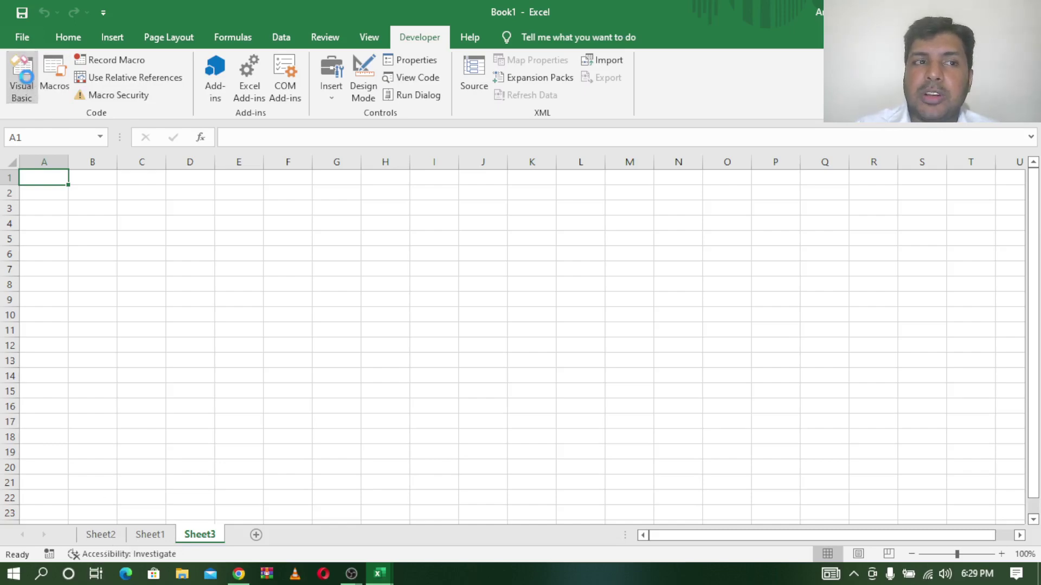
{"action": "left_click_drag", "start_coordinate": [365, 128], "coordinate": [395, 42]}
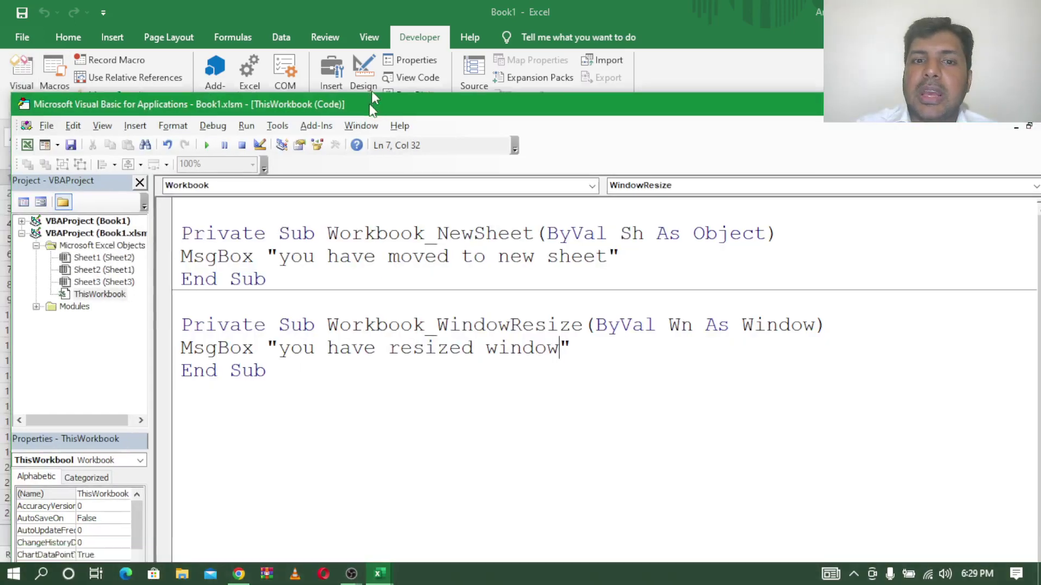
{"action": "left_click_drag", "start_coordinate": [205, 158], "coordinate": [323, 321]}
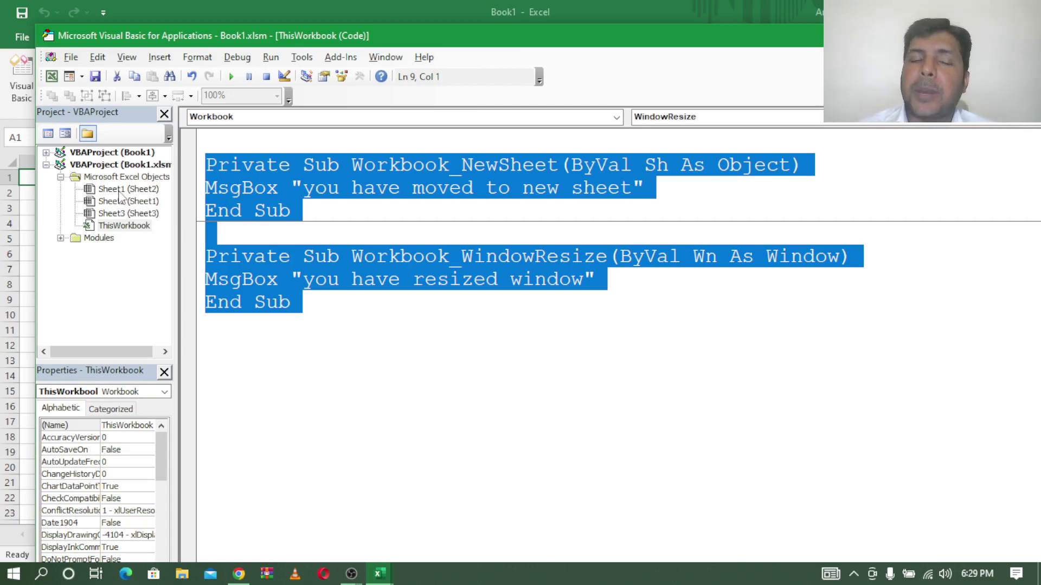
{"action": "left_click", "coordinate": [637, 286]}
{"action": "left_click", "coordinate": [718, 120]}
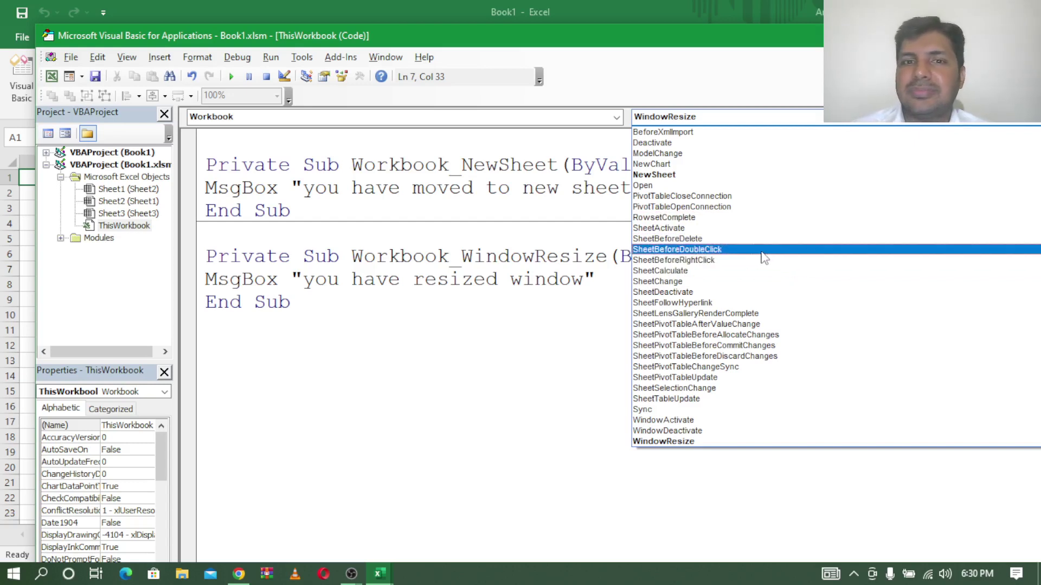
{"action": "left_click", "coordinate": [484, 389]}
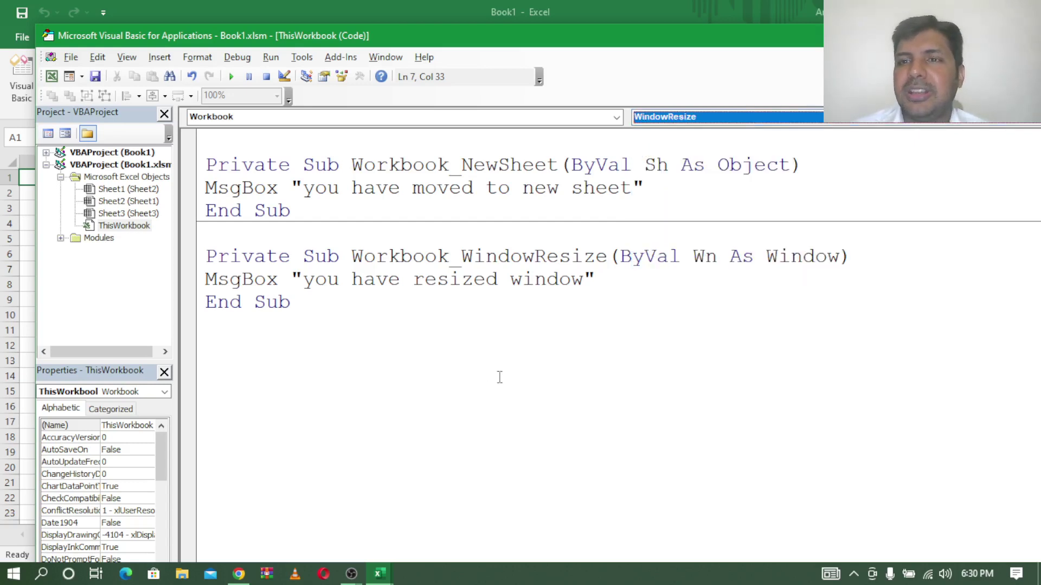